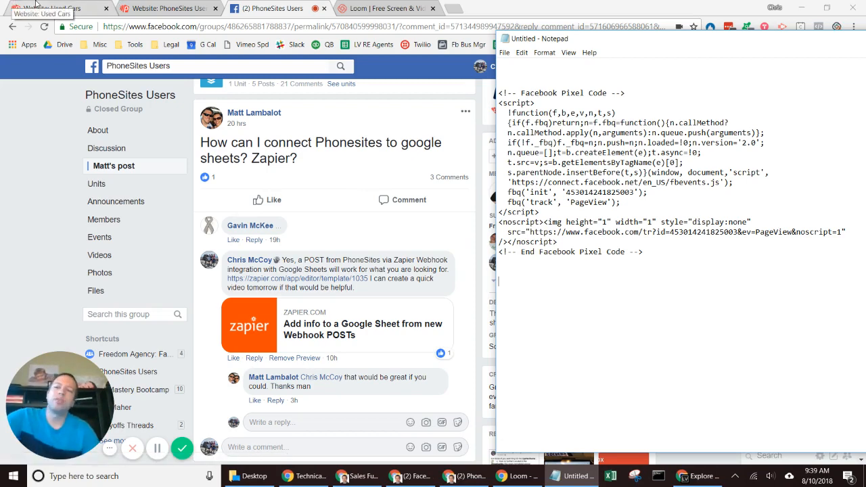
Step: Bring Chrome forward and show the used-car site's PhoneSites page settings
click(35, 4)
click(35, 4)
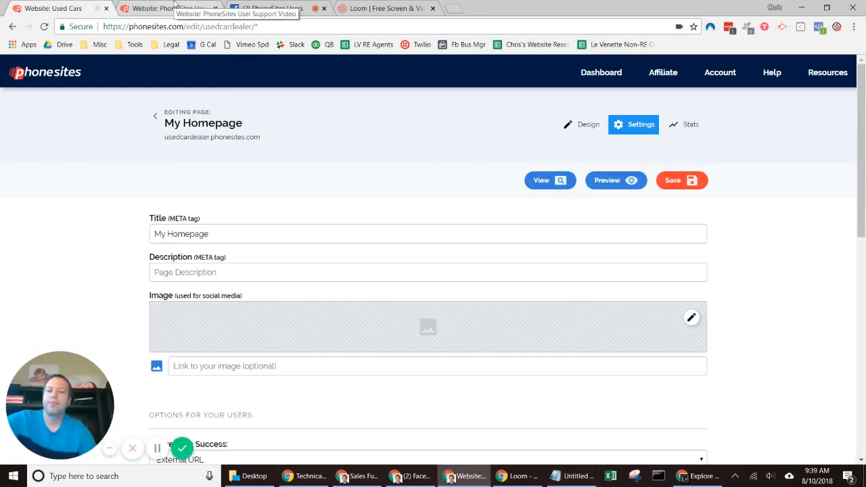
Step: Switch to the PhoneSites User Support Video site's My Homepage settings
click(174, 7)
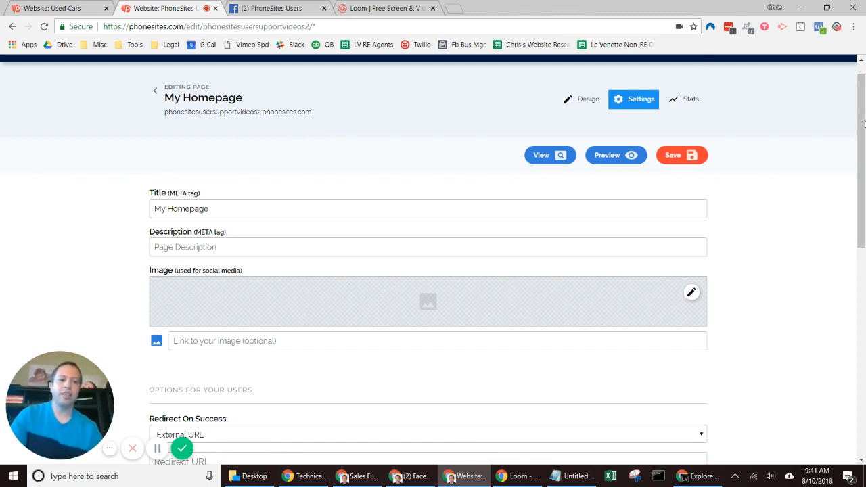
Step: Delete the Zapier URL from the support-video page's POST Webhook field
drag(864, 121, 864, 290)
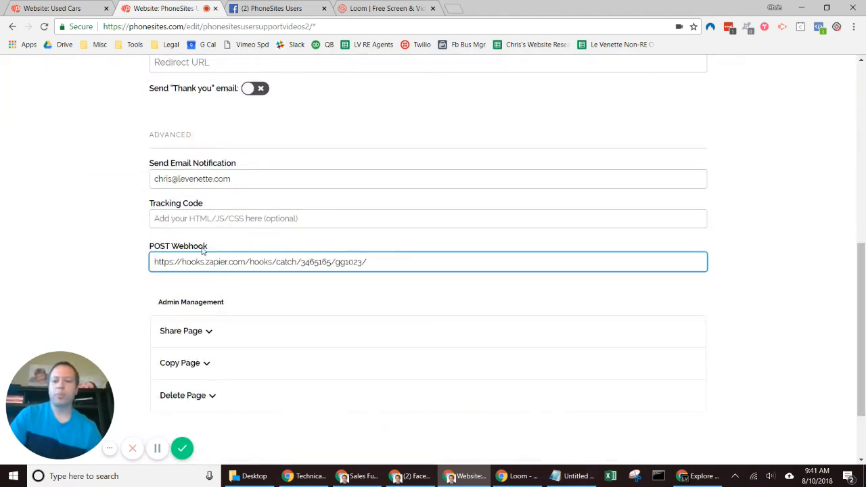
drag(369, 263, 118, 254)
key(ctrl+c)
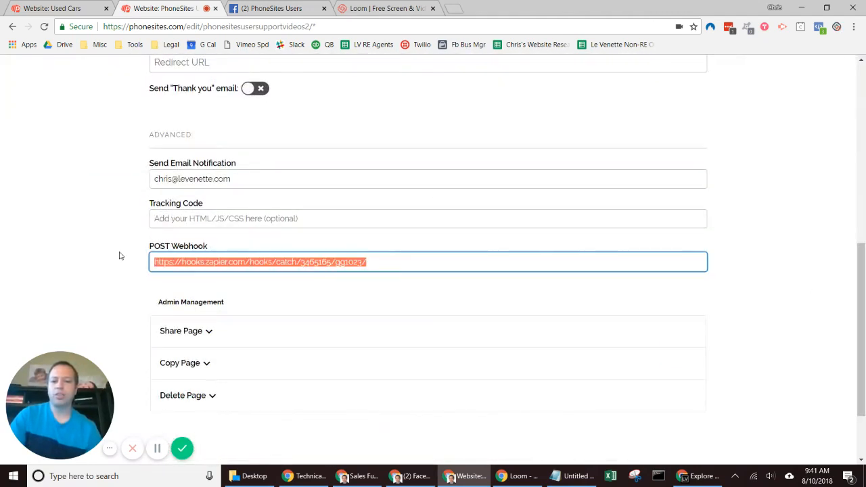
key(BackSpace)
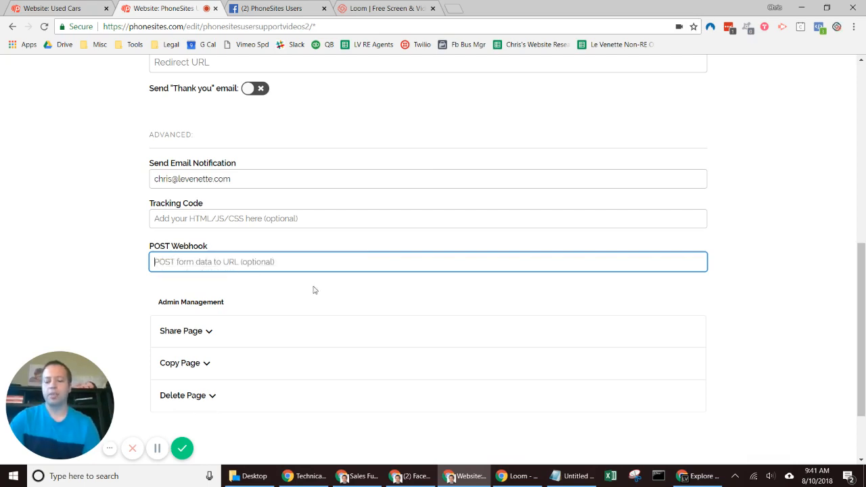
key(ctrl+v)
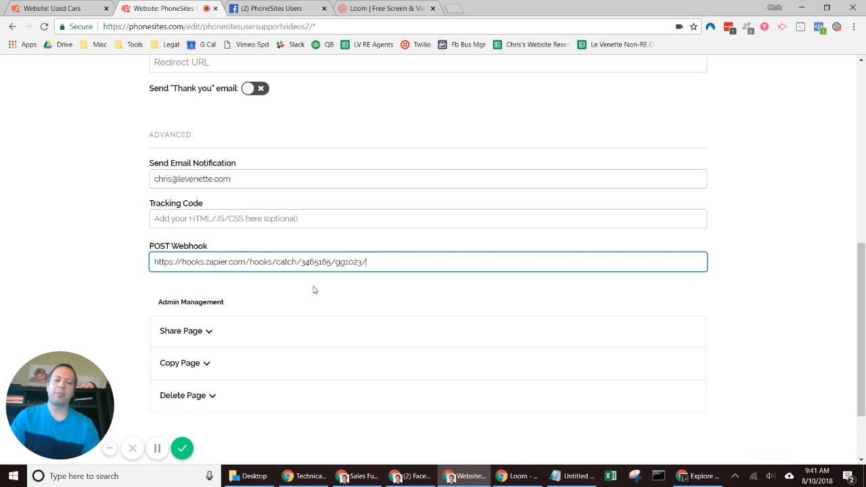
key(ctrl+z)
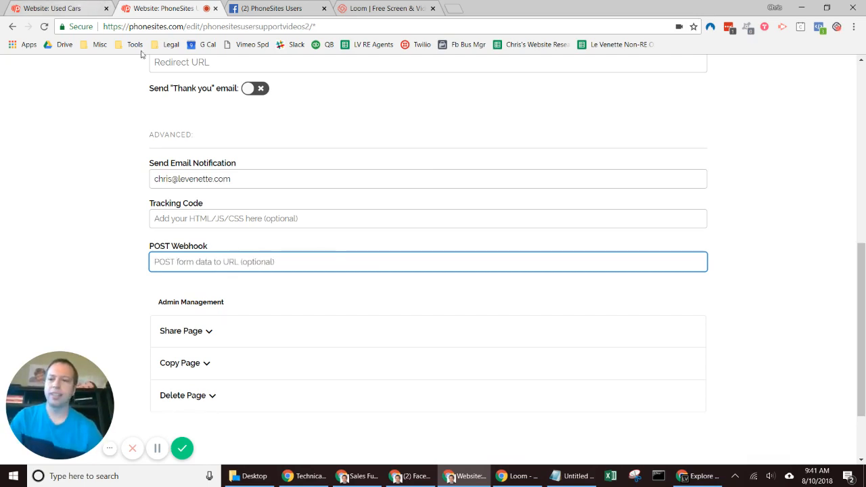
Step: Delete the used-car page's POST Webhook URL as well
click(61, 8)
drag(864, 144, 864, 365)
key(ctrl+a)
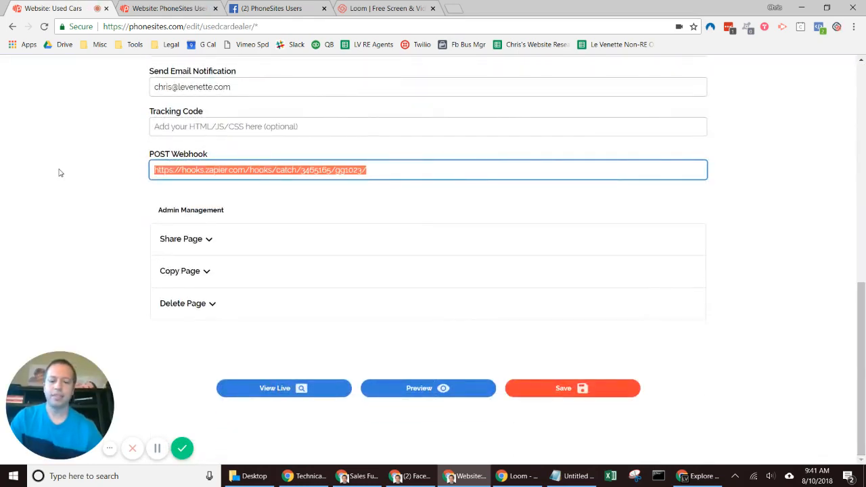
key(BackSpace)
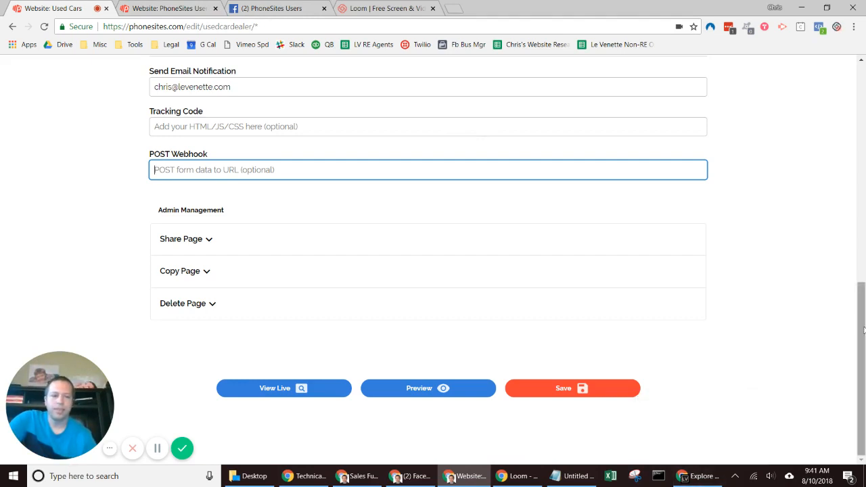
drag(864, 321, 864, 110)
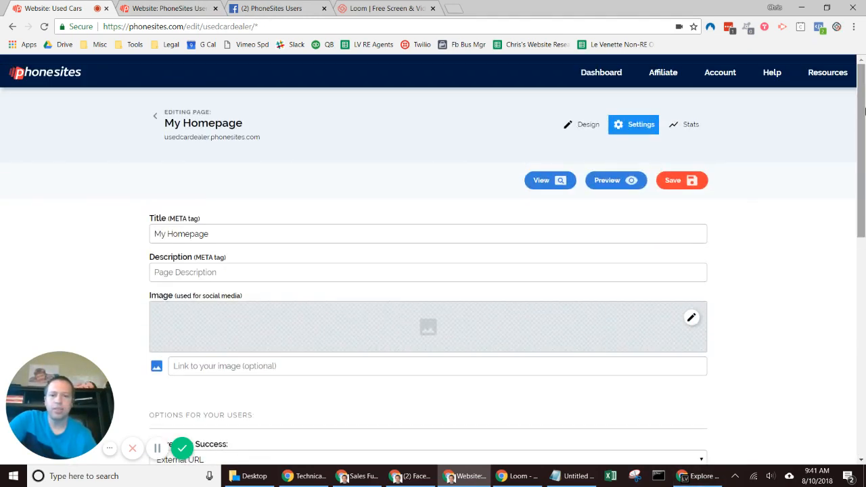
Step: Turn on the Phone form field on the used-car page, save, and return to the support-video tab
click(575, 126)
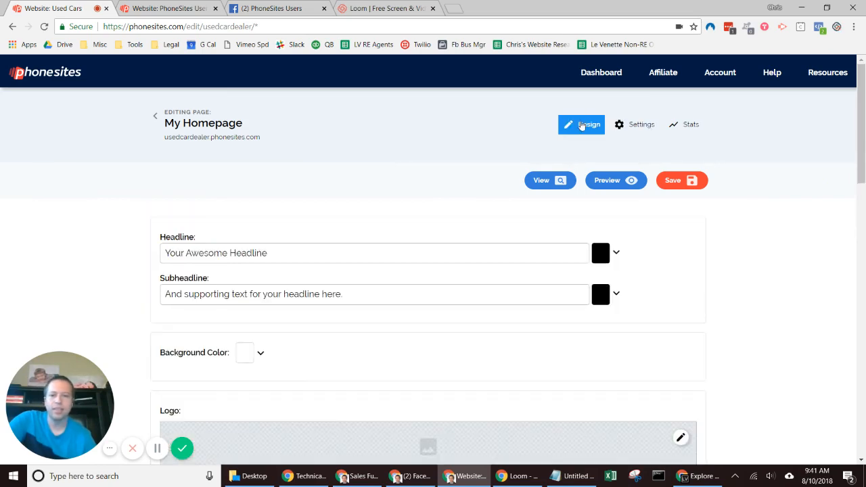
drag(863, 134, 863, 310)
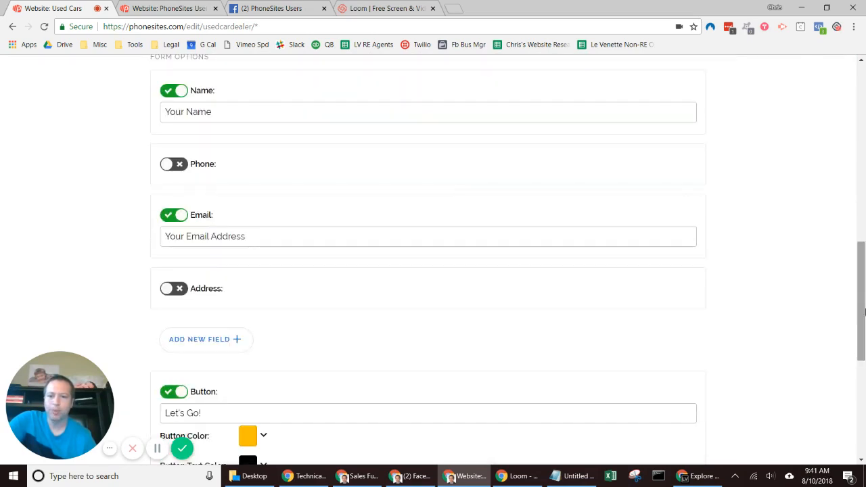
click(179, 164)
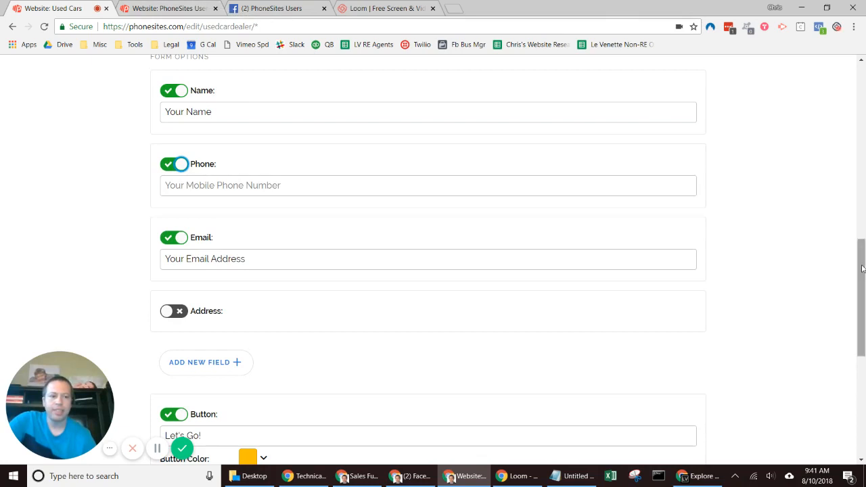
drag(862, 266, 864, 57)
click(679, 170)
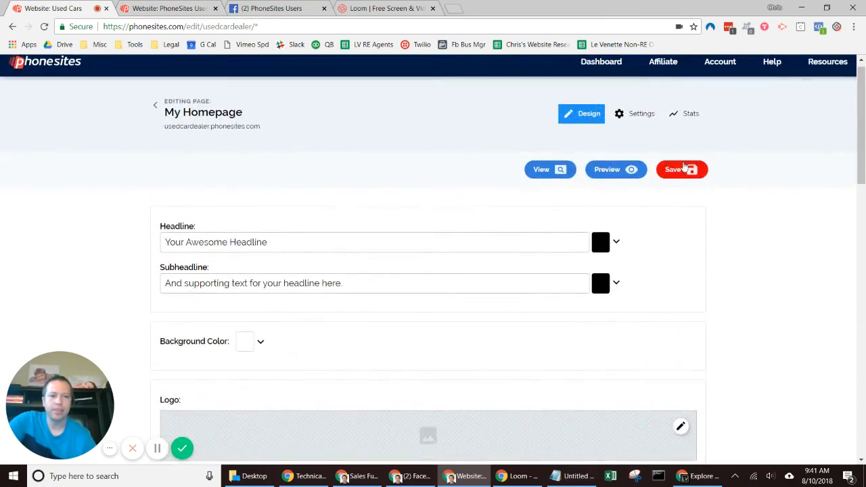
key(ctrl+Tab)
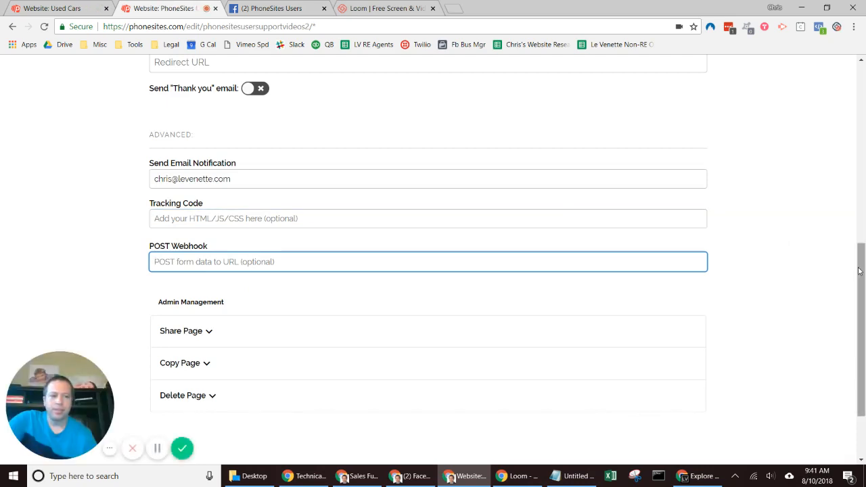
Step: Save the support-video page from its Design options and dismiss the Facebook notification
drag(863, 271, 863, 85)
click(583, 95)
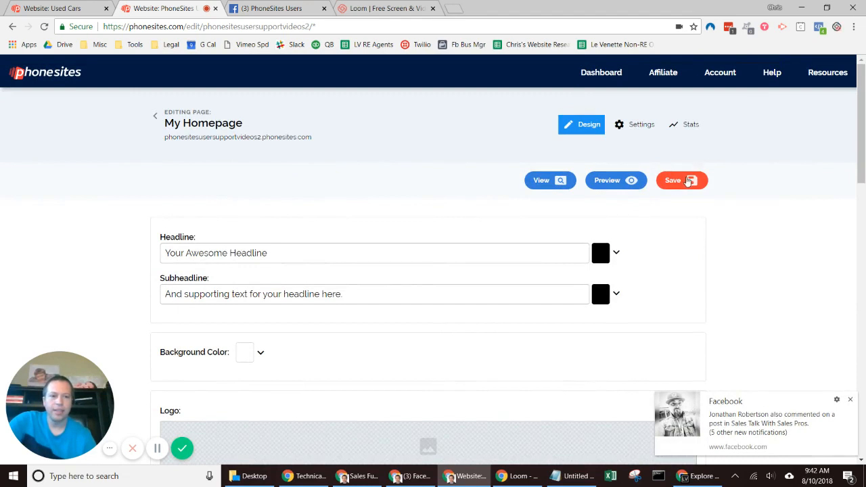
click(685, 182)
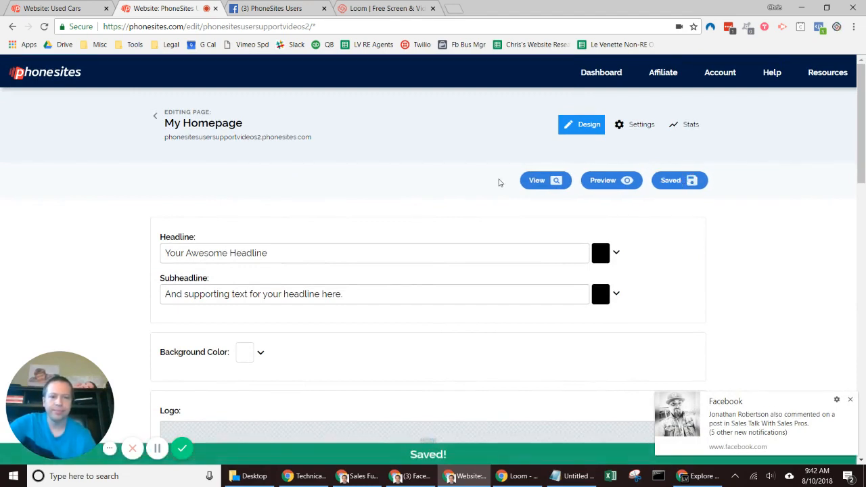
click(850, 399)
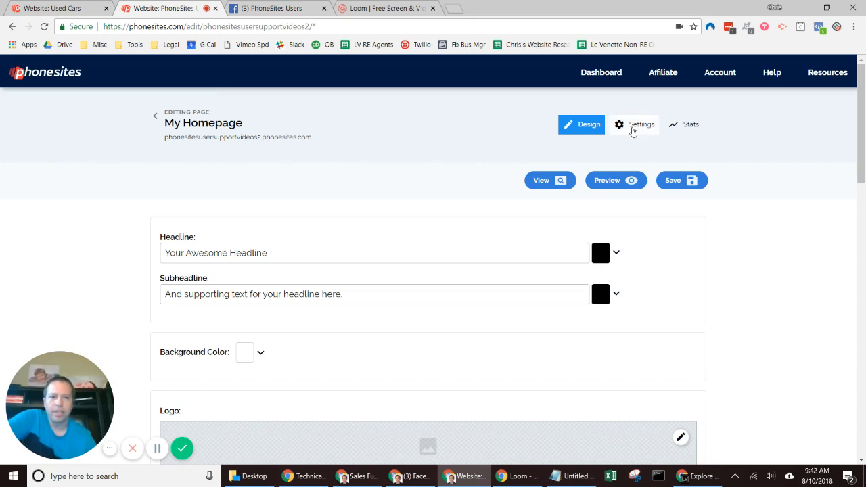
Step: Return both pages to their Settings views and bring up Zapier's integrations explorer
click(633, 127)
click(64, 5)
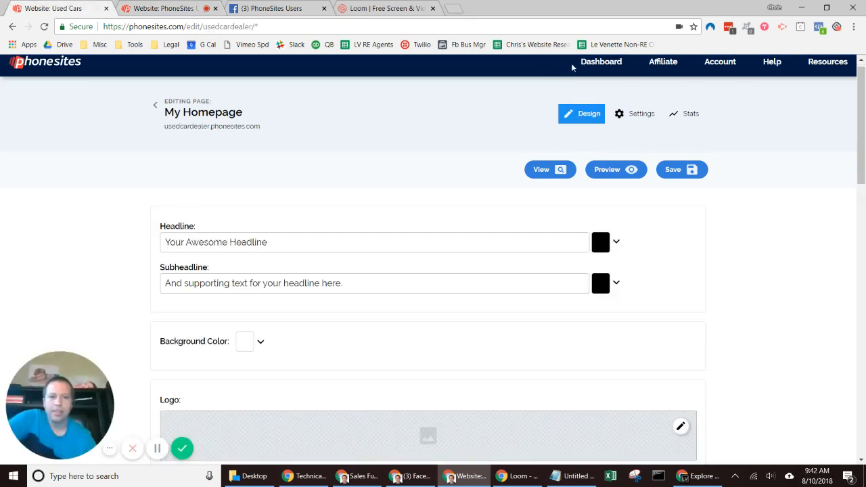
click(634, 116)
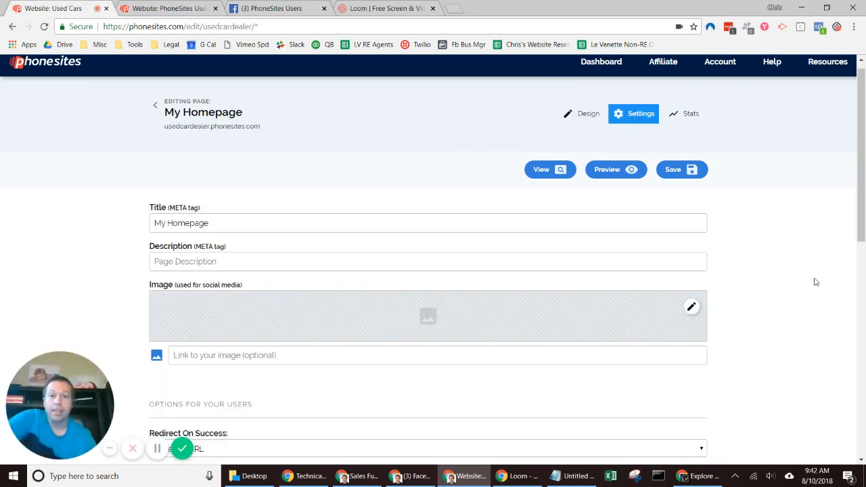
click(694, 478)
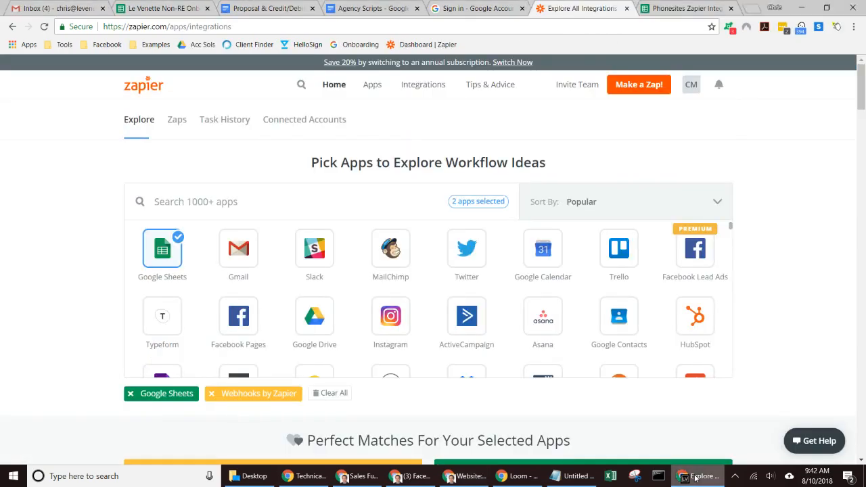
Step: In the Phonesites Zapier Integration sheet, move the Page header to D1 and enter Email in C1
click(677, 7)
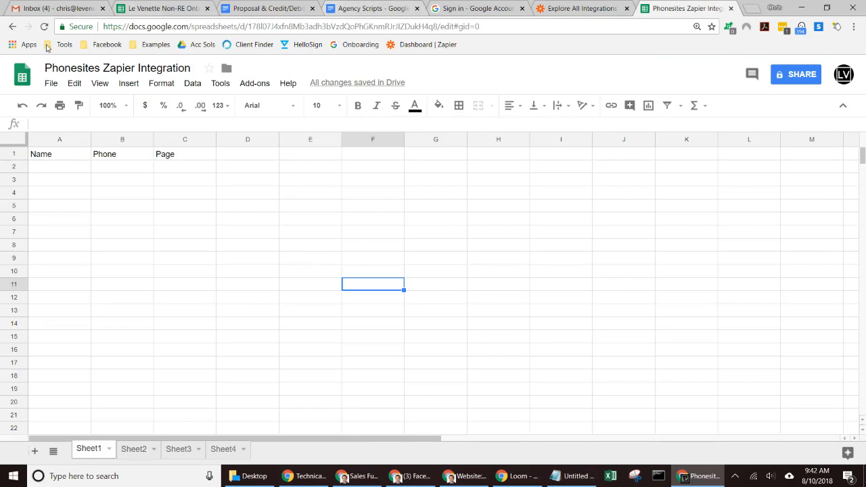
click(167, 155)
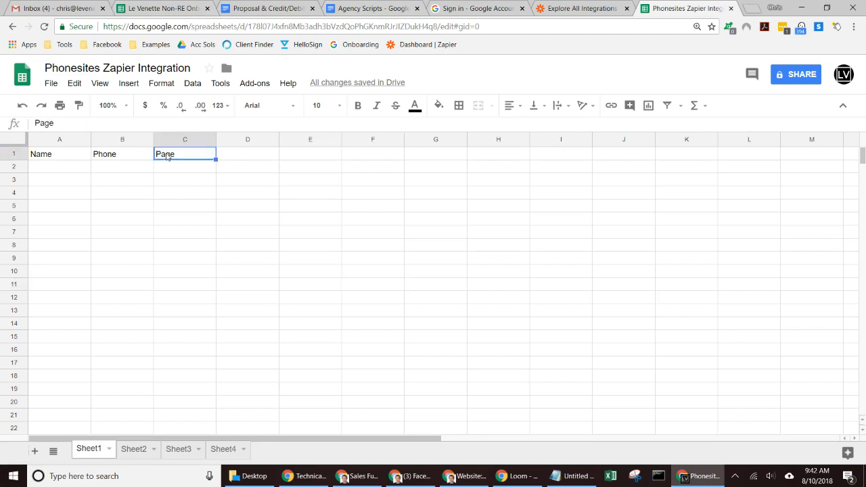
key(ctrl+c)
key(Right)
key(ctrl+v)
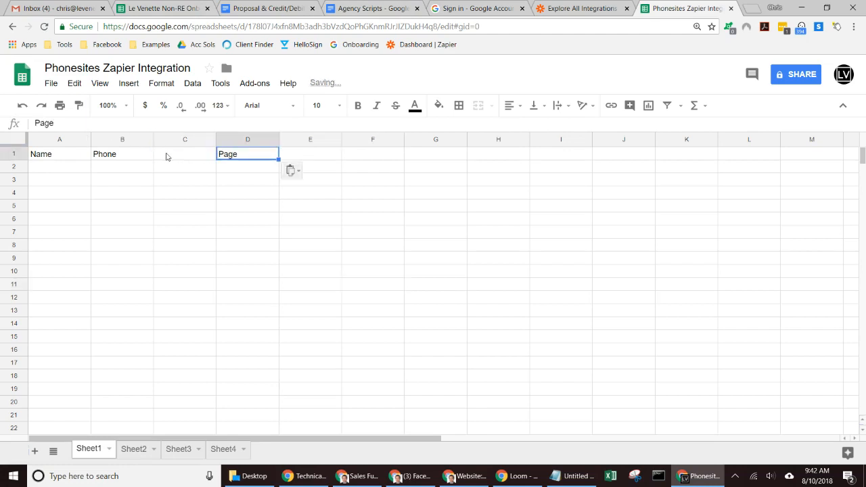
click(167, 156)
text(Email)
key(Return)
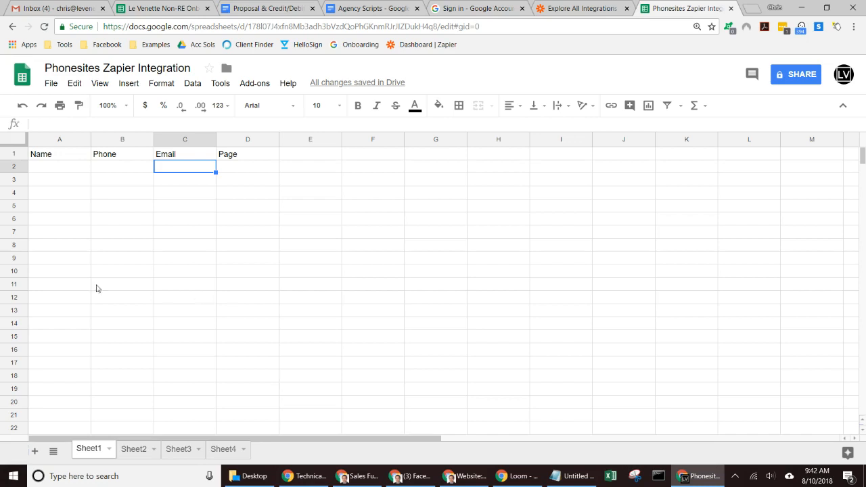
click(565, 7)
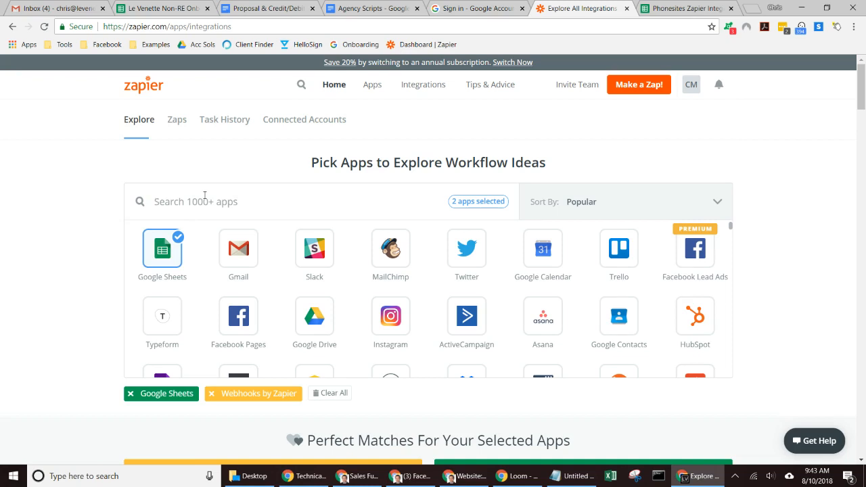
Step: Reset the chosen apps so only Google Sheets is selected in Zapier's explorer
text(google sheets)
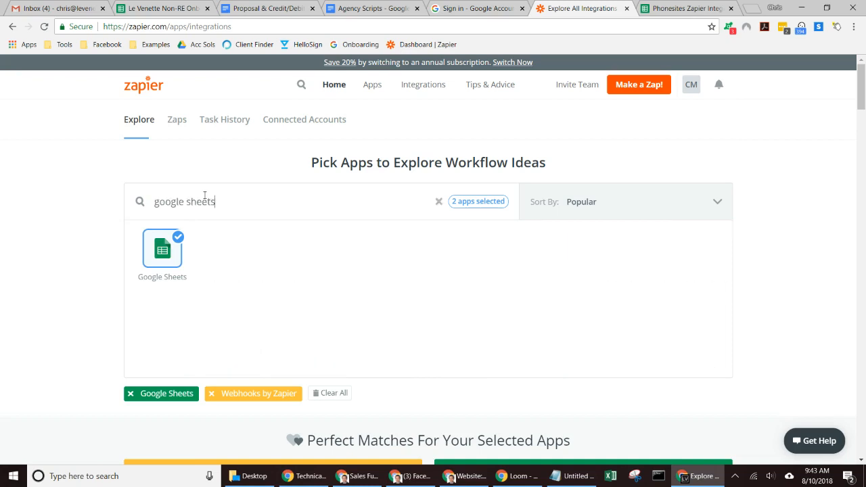
click(162, 250)
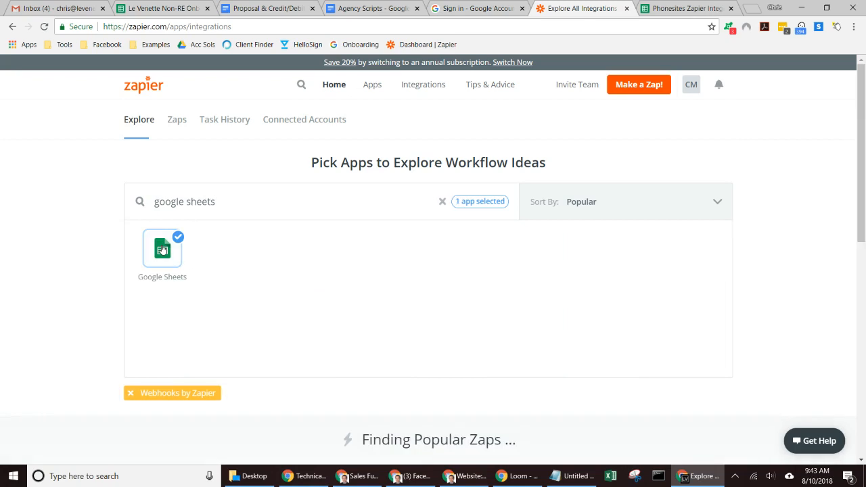
click(159, 245)
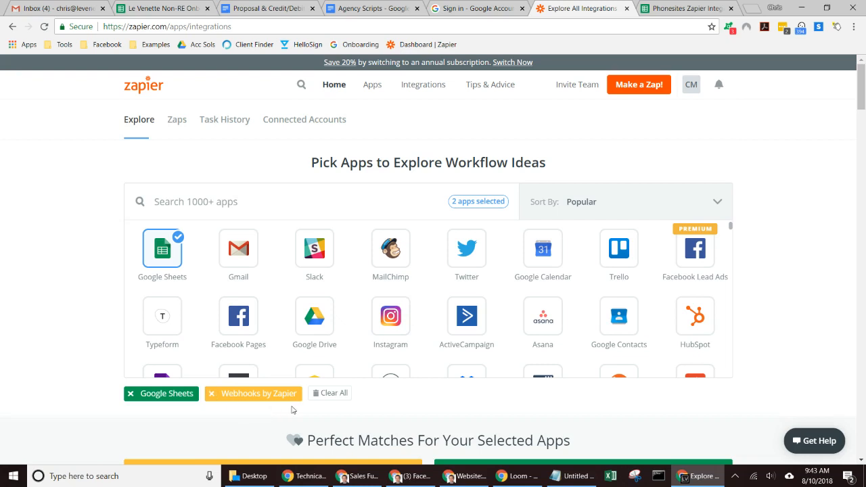
click(326, 393)
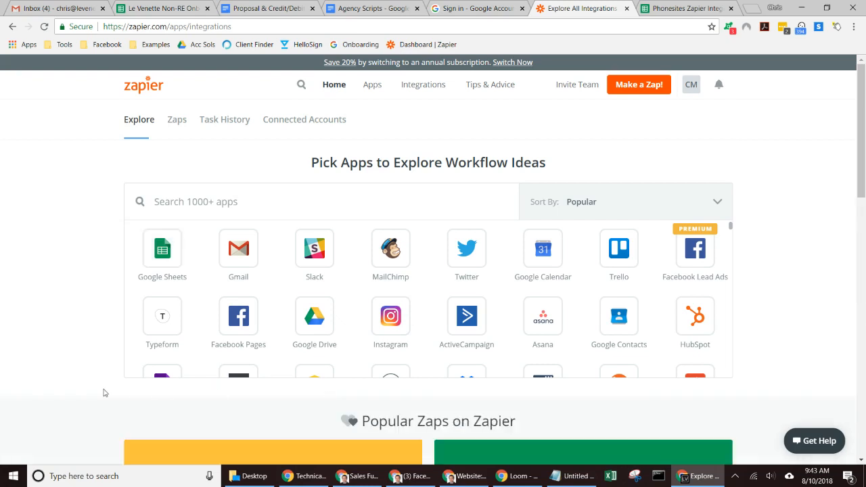
click(158, 262)
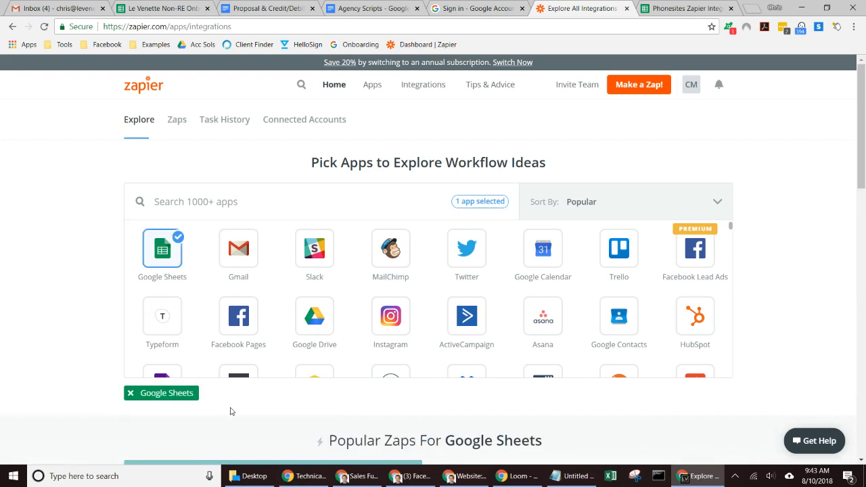
Step: Search for 'webhooks' and add Webhooks by Zapier as the second app
click(237, 212)
text(zap)
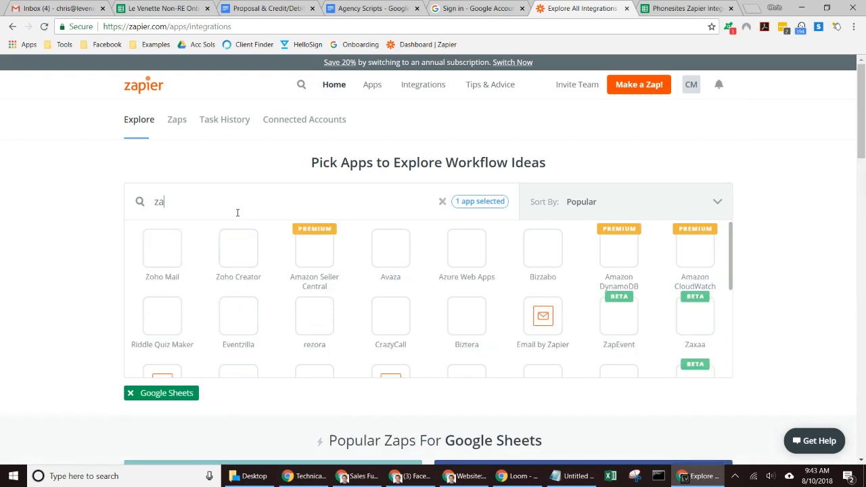
key(BackSpace)
key(BackSpace)
key(BackSpace)
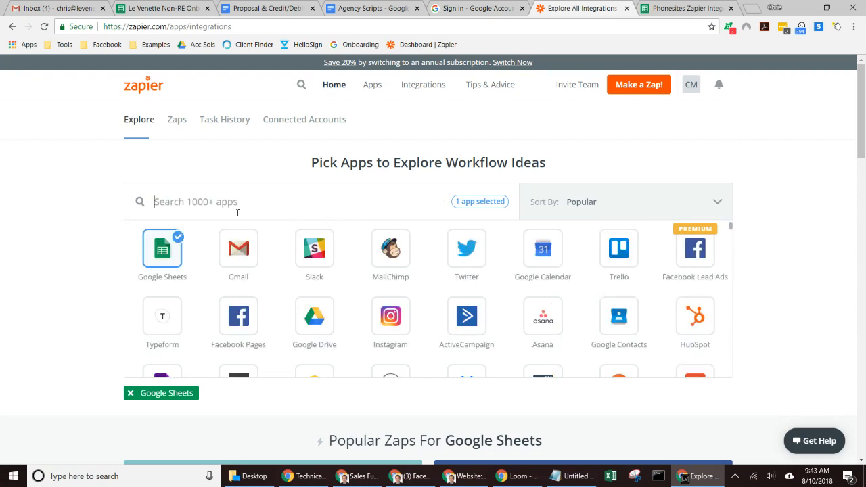
text(wook)
key(BackSpace)
key(BackSpace)
key(BackSpace)
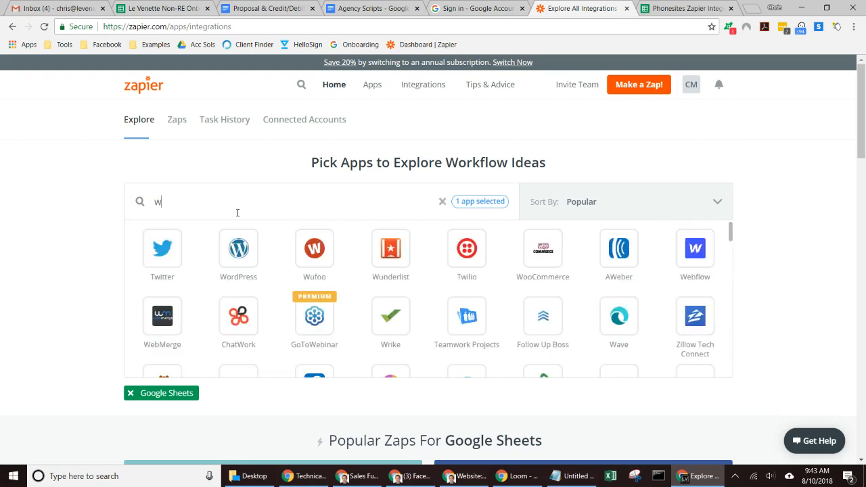
text(ebhoo)
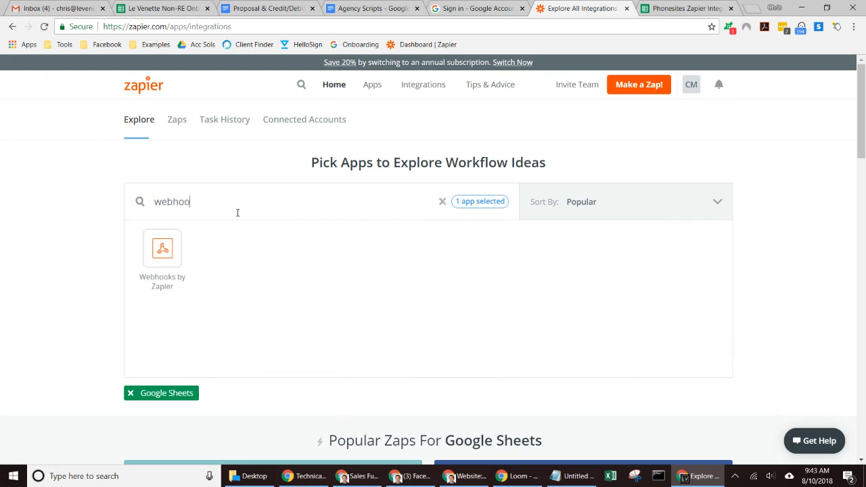
click(151, 247)
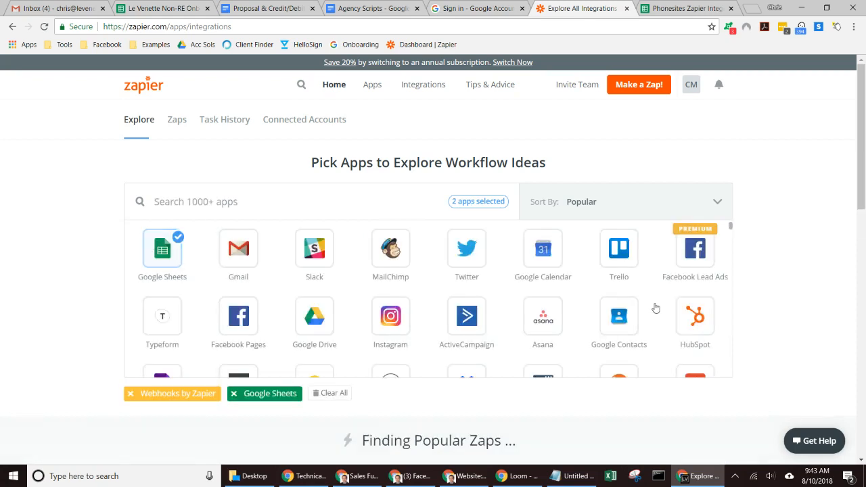
Step: Use the 'Add info to a Google Sheet from new Webhook POSTs' zap template
drag(863, 99, 863, 132)
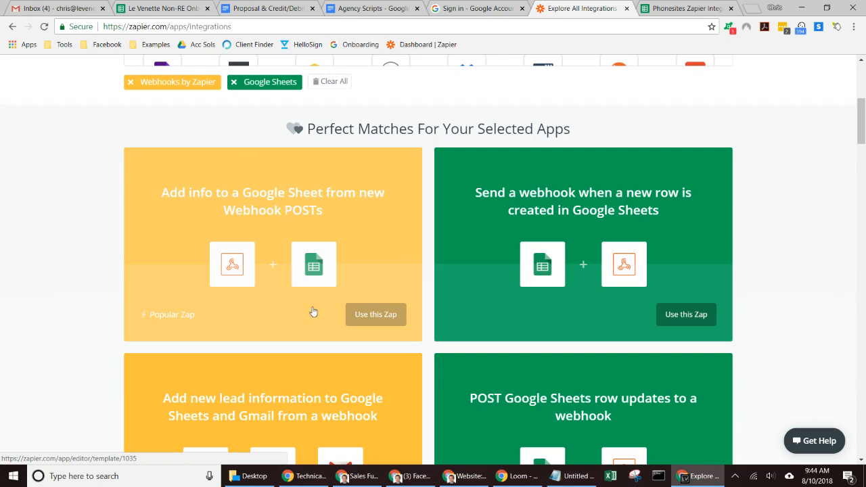
click(527, 478)
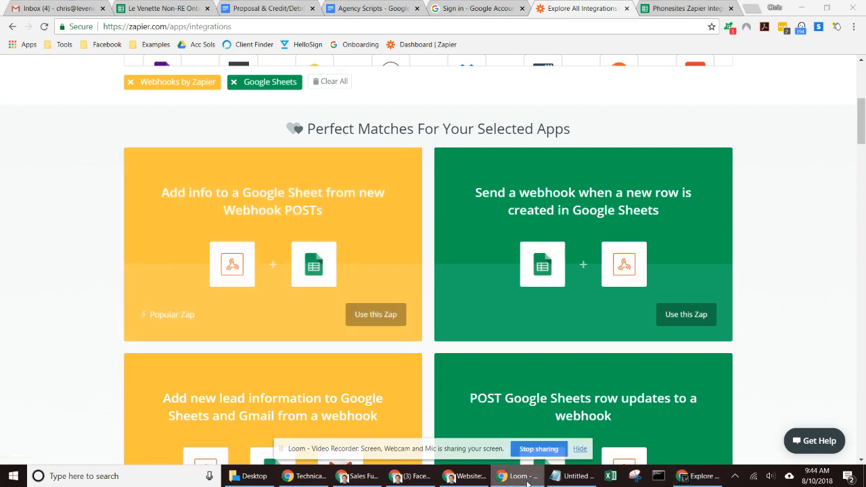
click(577, 450)
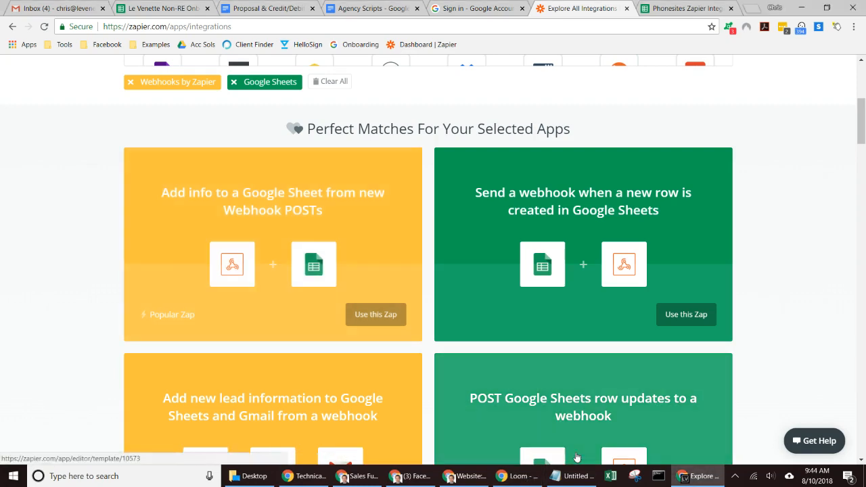
click(377, 317)
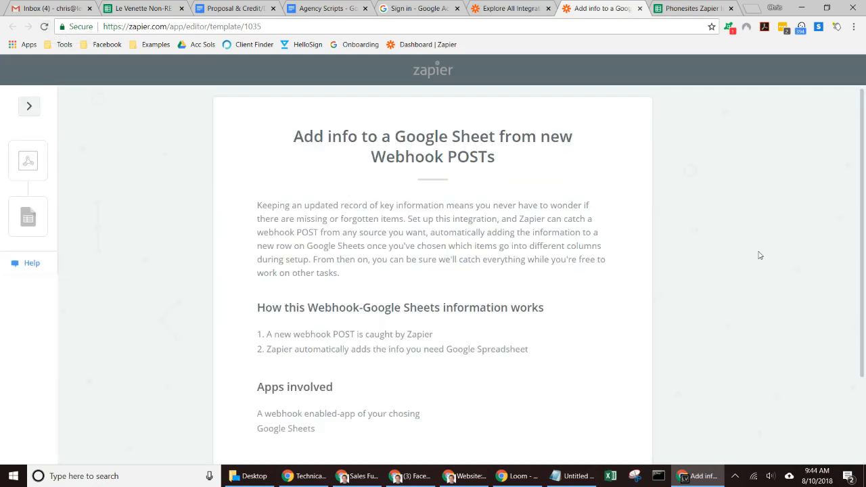
Step: Create a new Zap from the webhook-to-Google-Sheet template's description page
double_click(760, 256)
click(835, 237)
scroll(861, 222, down, 2)
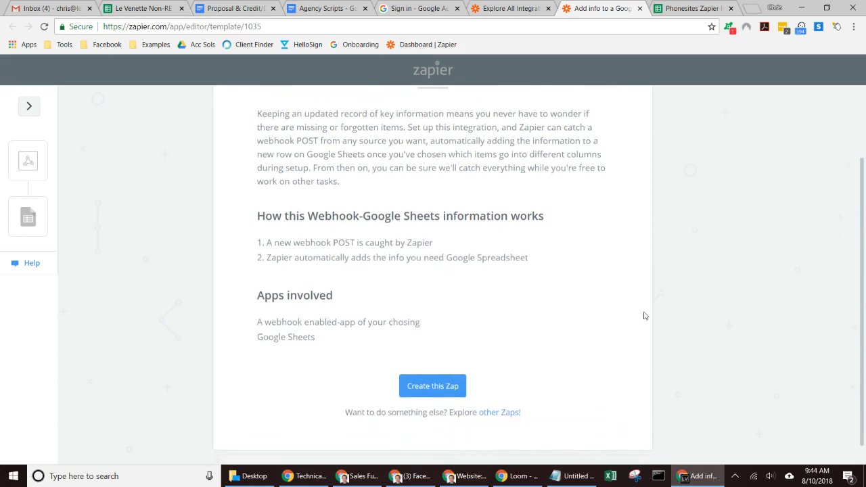
click(445, 385)
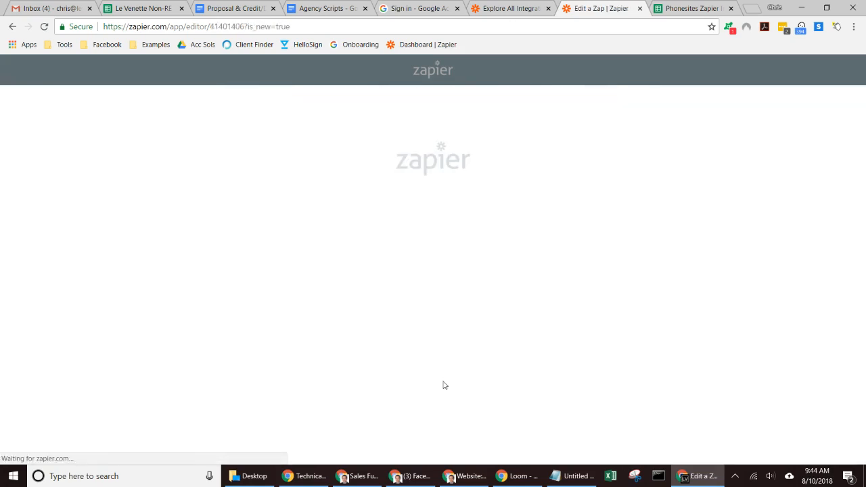
Step: Set up the Catch Hook trigger without a child key and copy its custom webhook URL
click(547, 10)
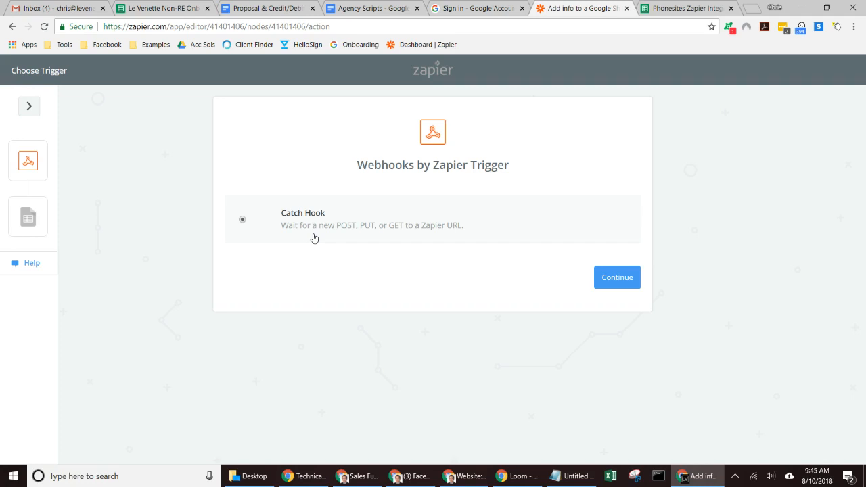
click(613, 281)
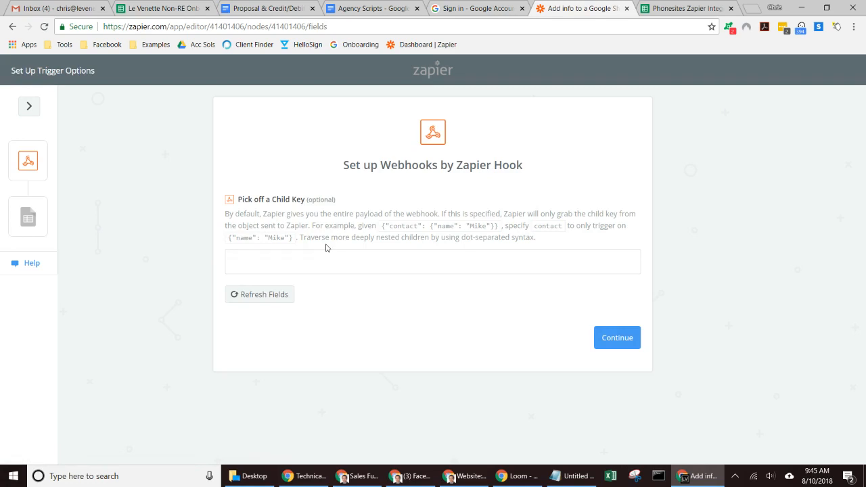
click(611, 348)
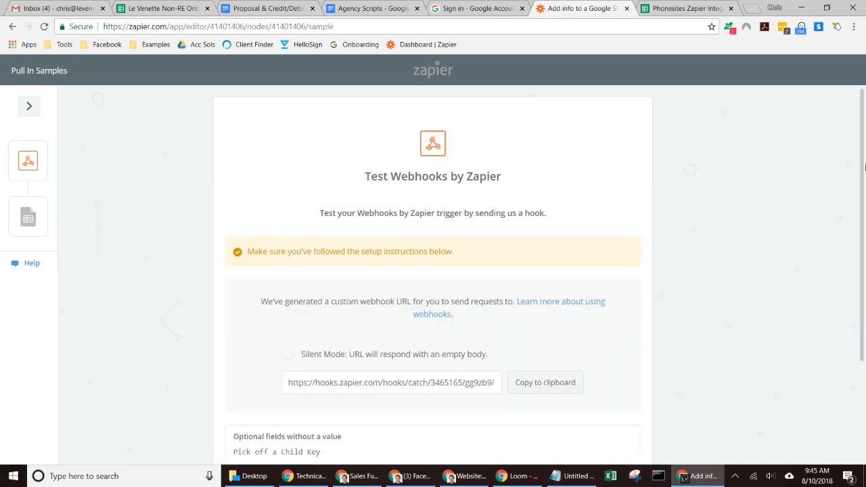
drag(864, 166, 865, 230)
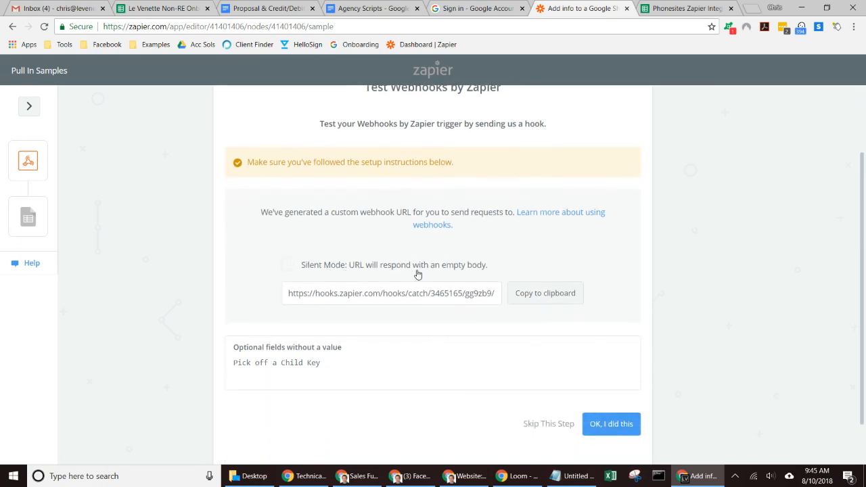
click(557, 302)
click(478, 476)
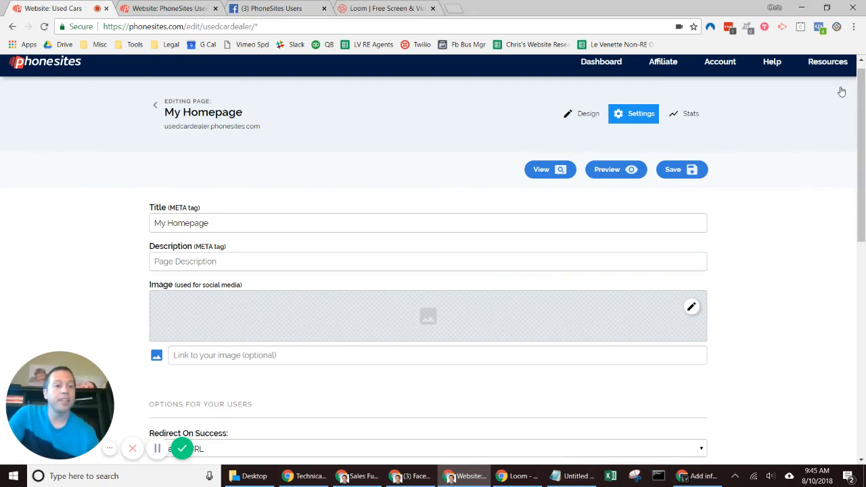
Step: Paste the Zapier catch-hook URL into the first site's POST Webhook field and save
drag(862, 96, 863, 279)
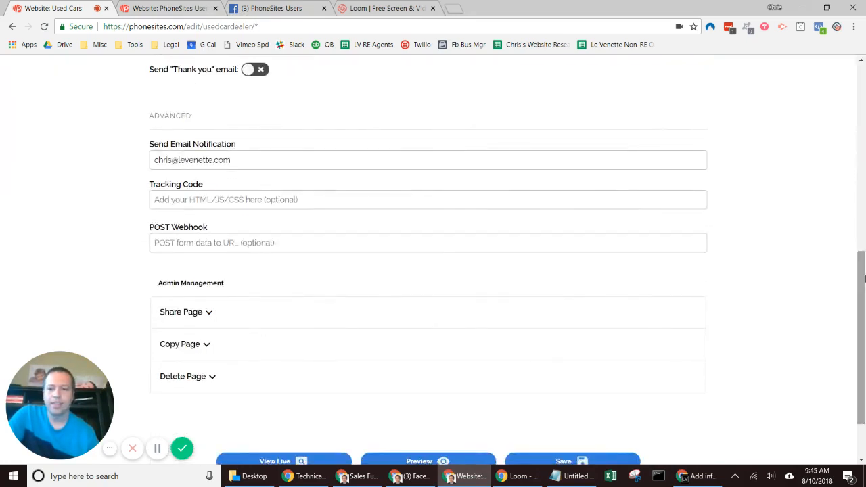
click(149, 230)
click(162, 230)
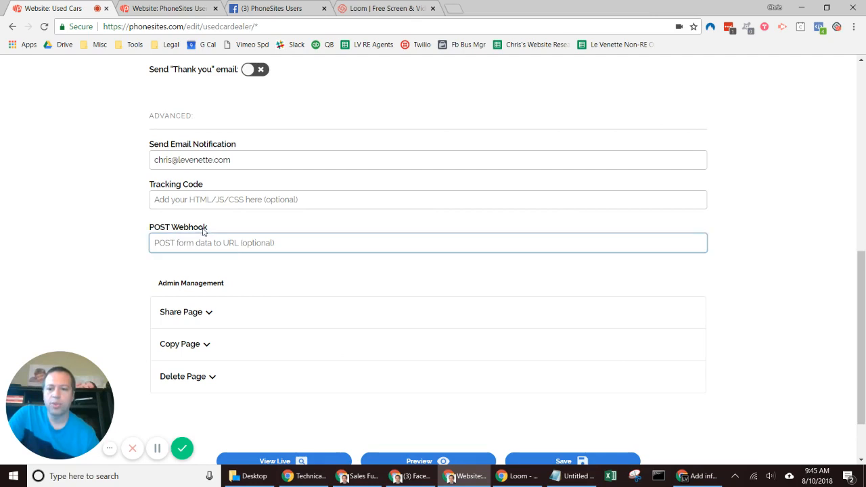
key(ctrl+v)
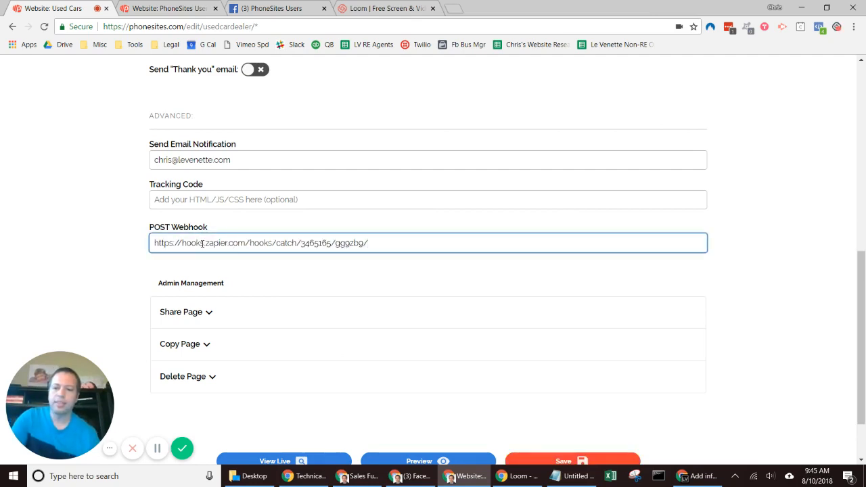
scroll(860, 338, down, 1)
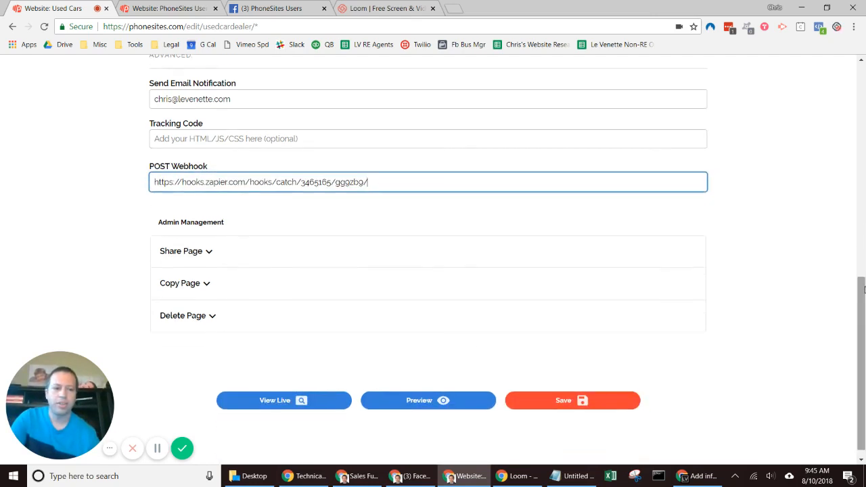
click(596, 406)
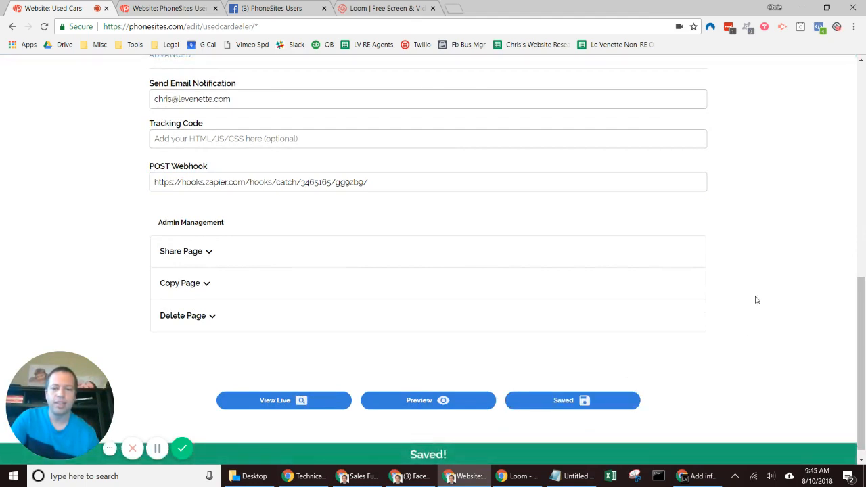
Step: Paste the same webhook URL into the PhoneSites Users site's POST Webhook field and save
click(156, 8)
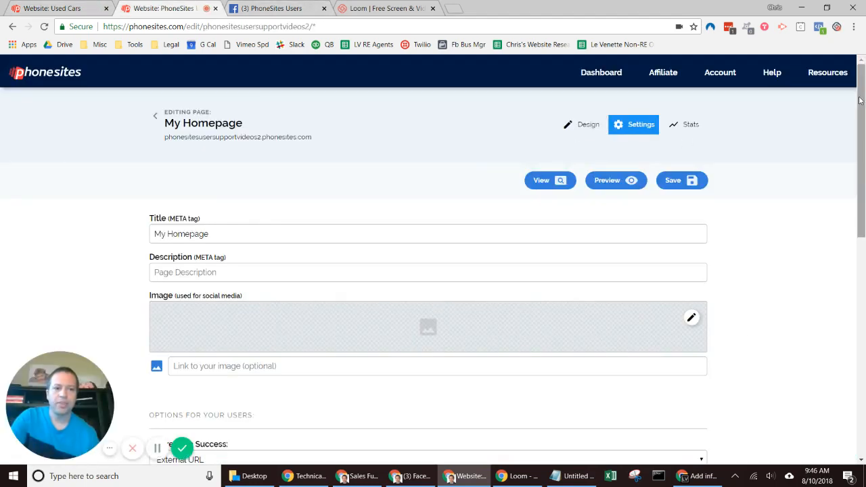
drag(859, 100, 859, 292)
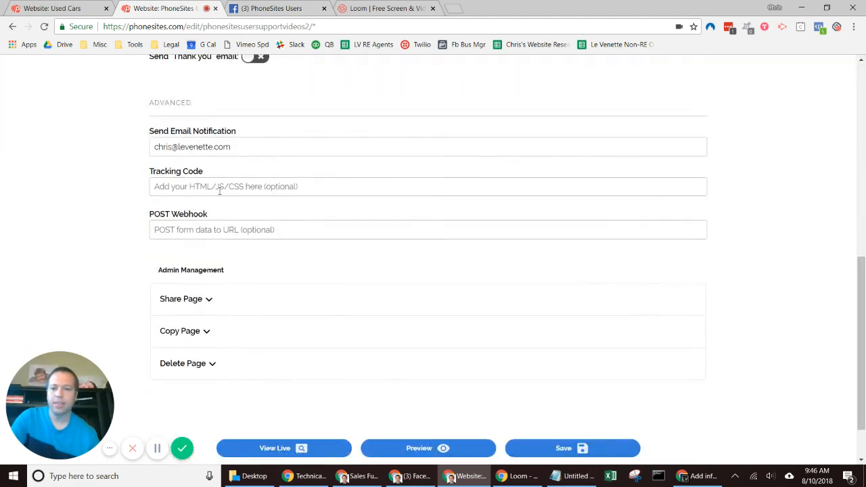
click(215, 227)
key(ctrl+v)
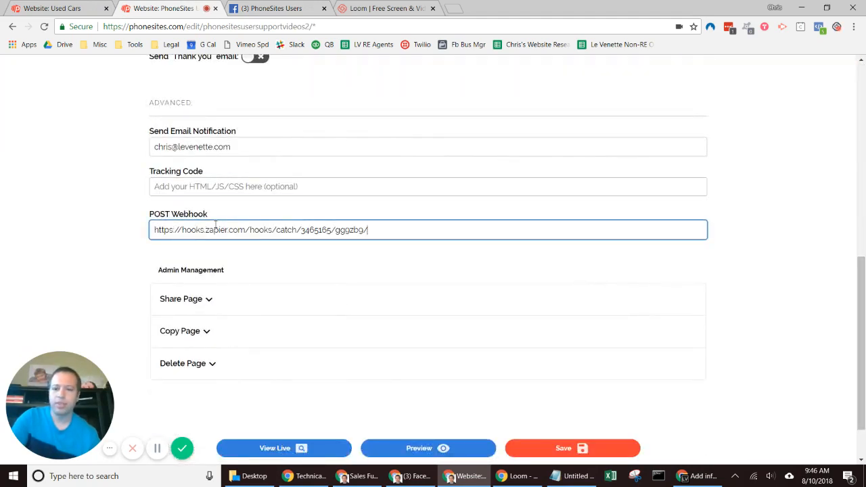
click(559, 447)
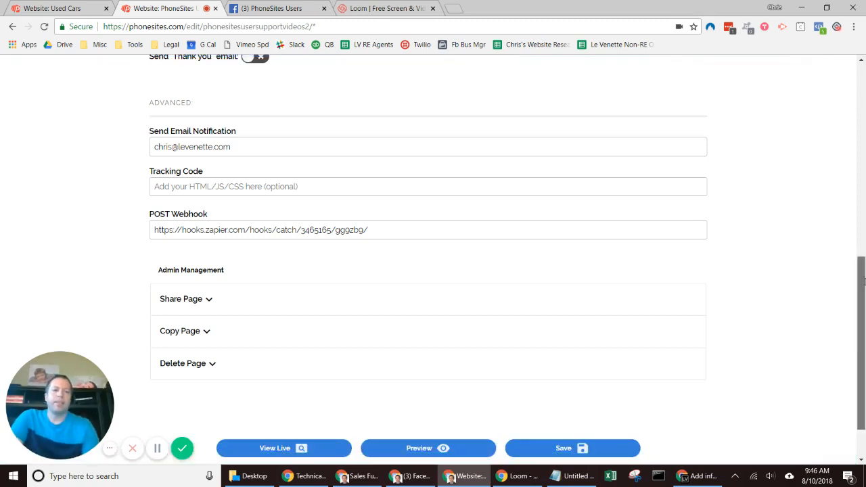
drag(863, 281, 863, 95)
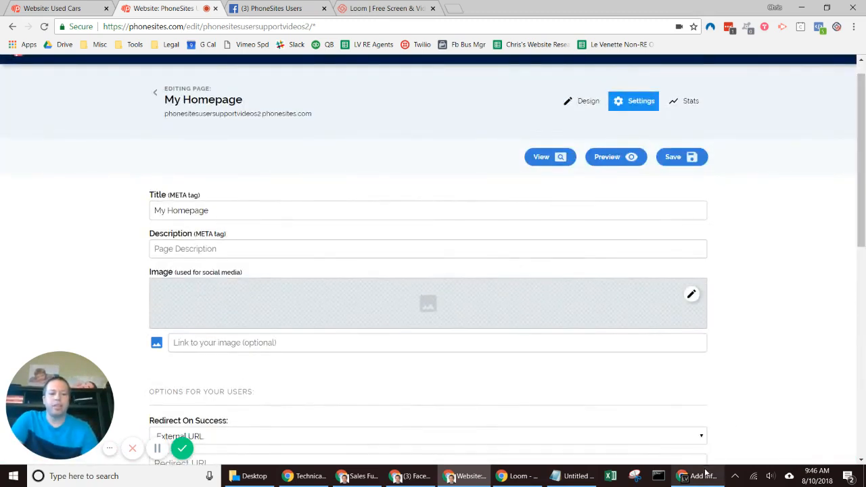
Step: Answer 'OK, I did this' in Zapier's webhook test, then return to the support-video page settings
click(703, 476)
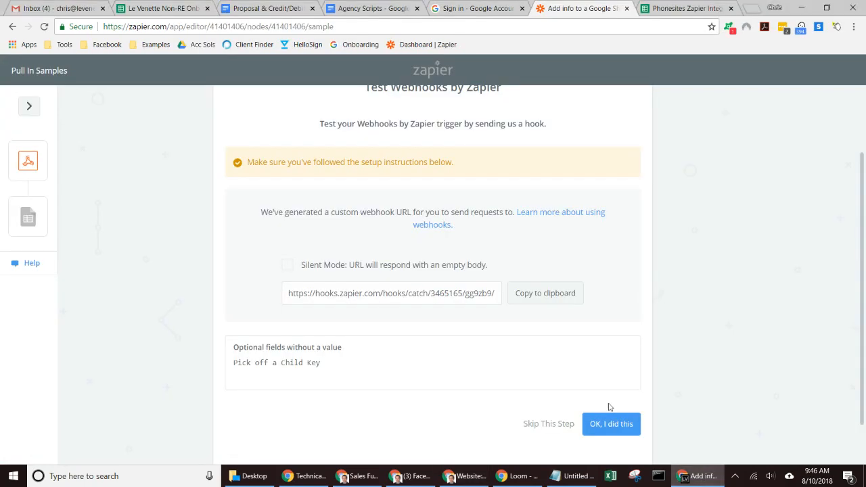
click(609, 425)
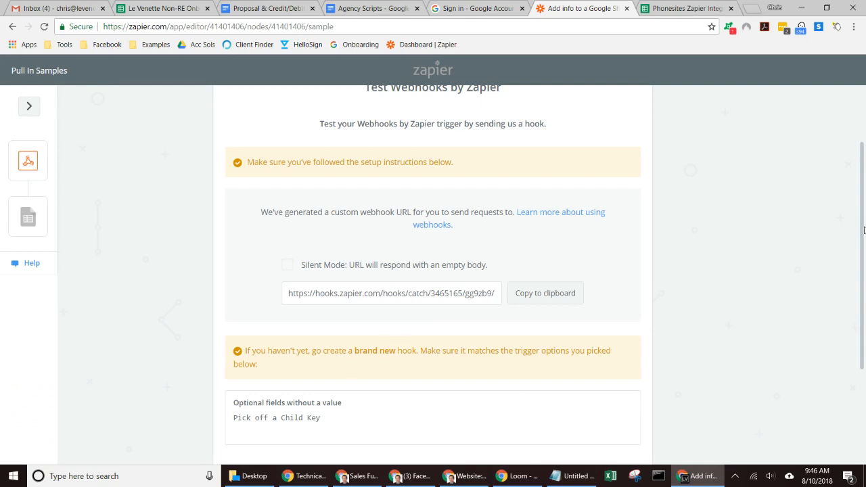
drag(863, 230, 862, 319)
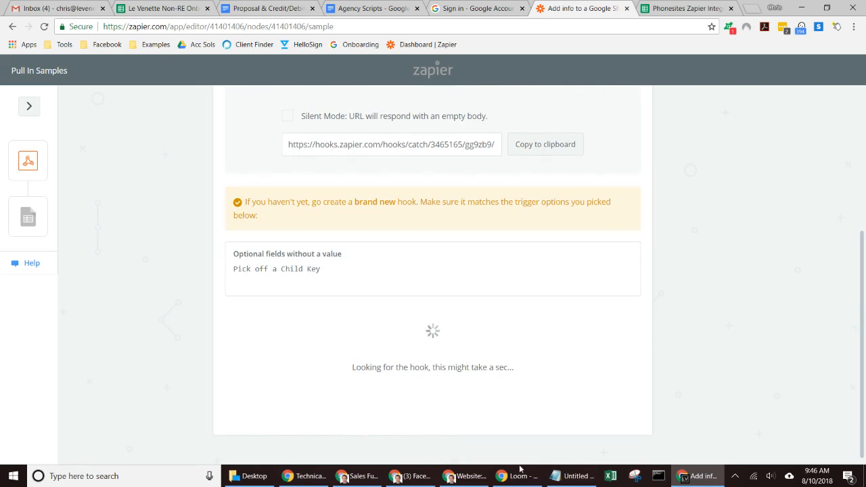
mouse_move(522, 481)
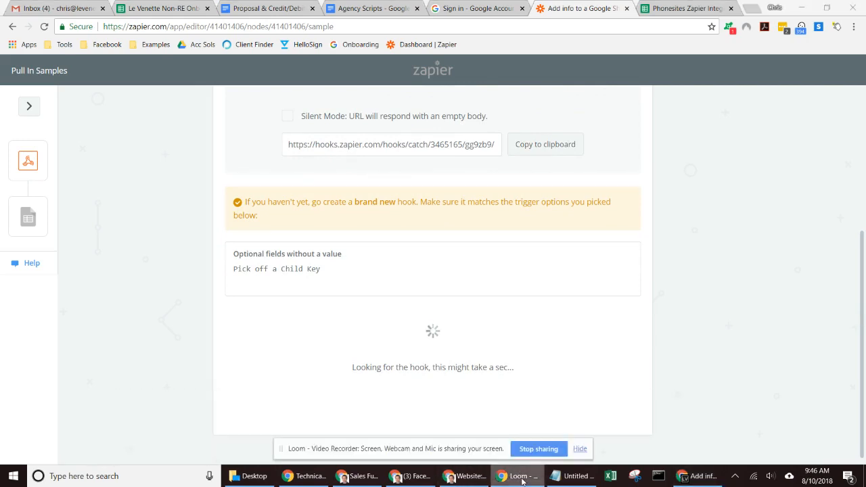
click(447, 479)
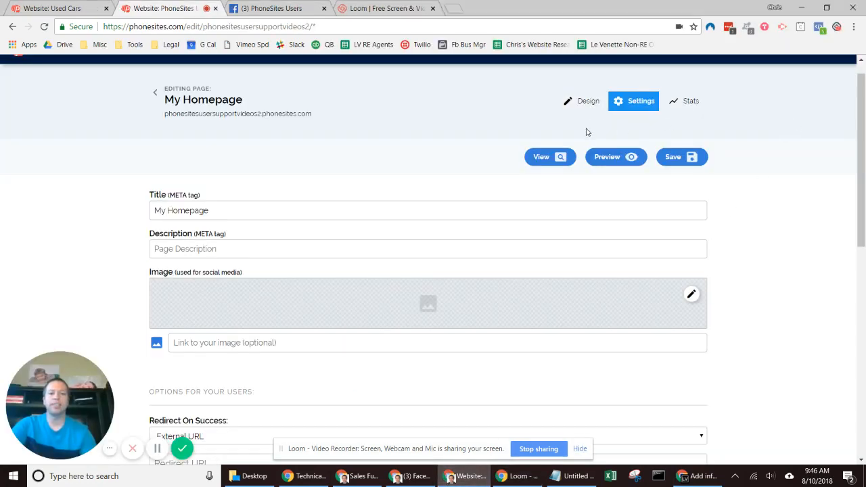
Step: On the live published page, submit the form with a sample name and the suggested email address
click(579, 109)
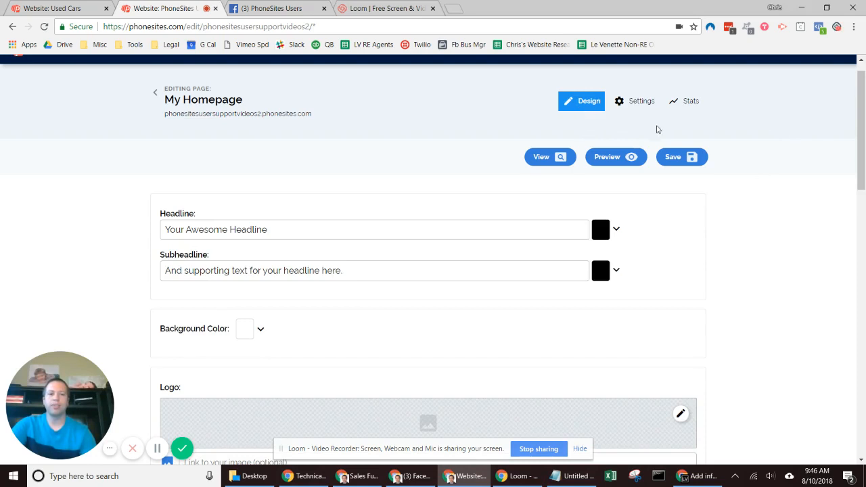
click(543, 158)
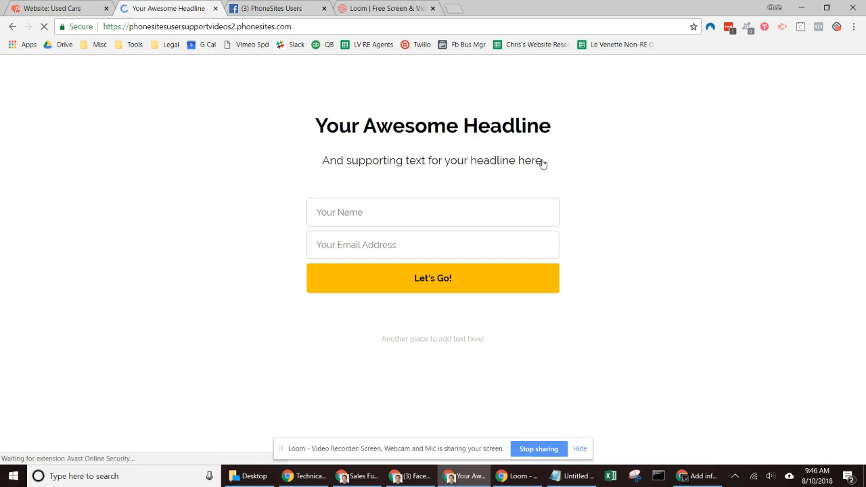
click(386, 213)
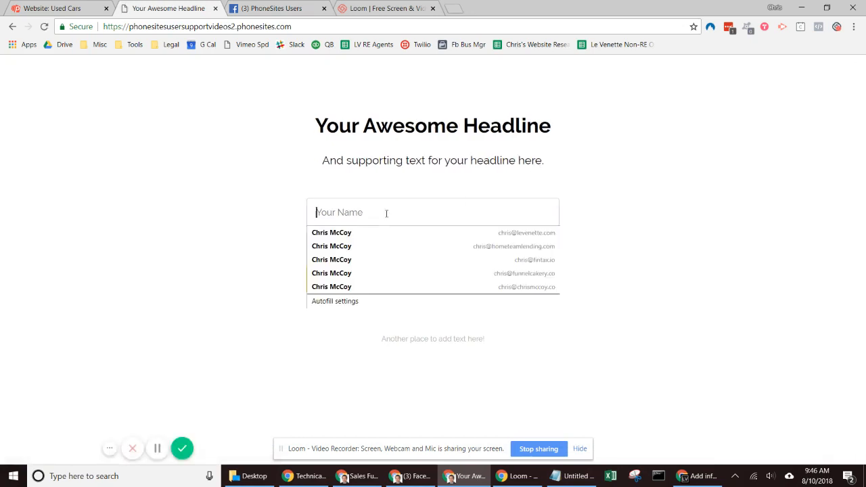
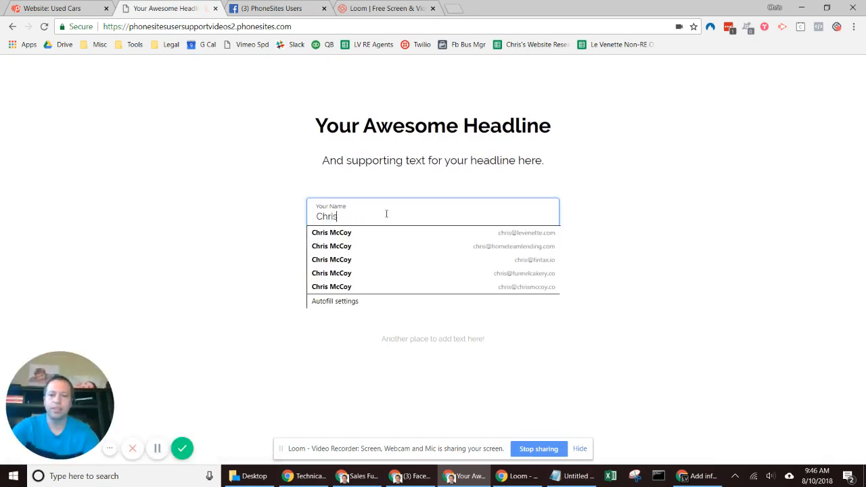
key(Tab)
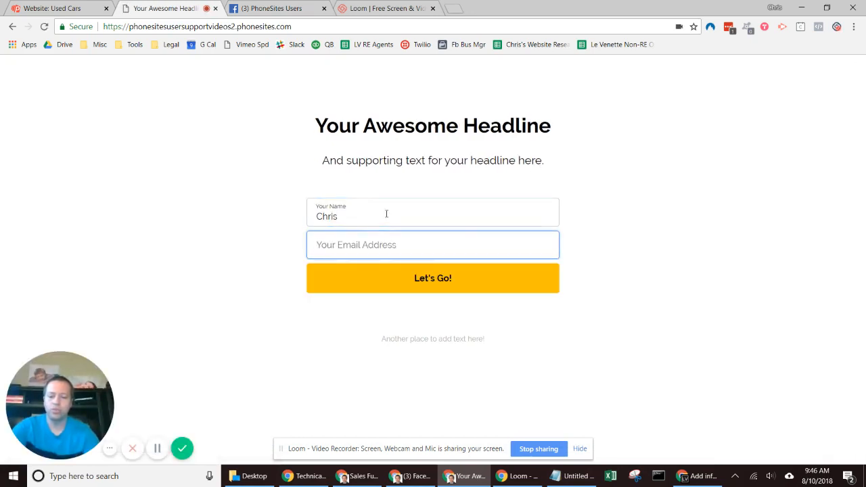
key(Down)
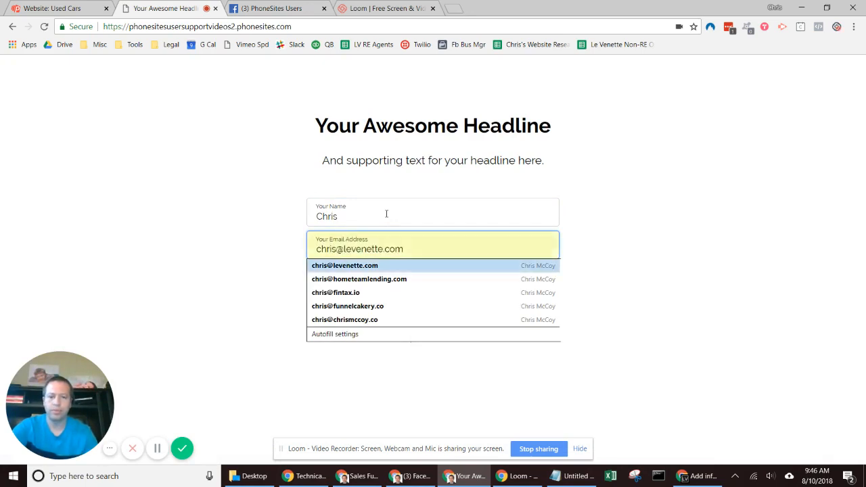
key(Return)
click(410, 291)
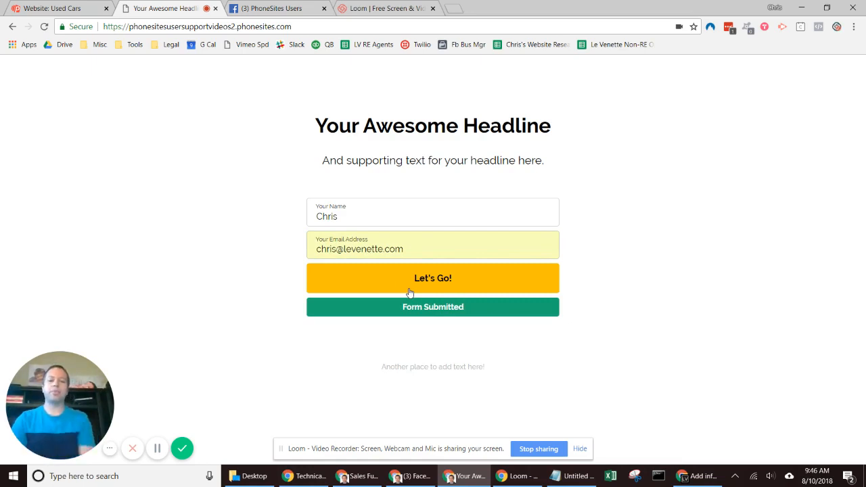
click(709, 482)
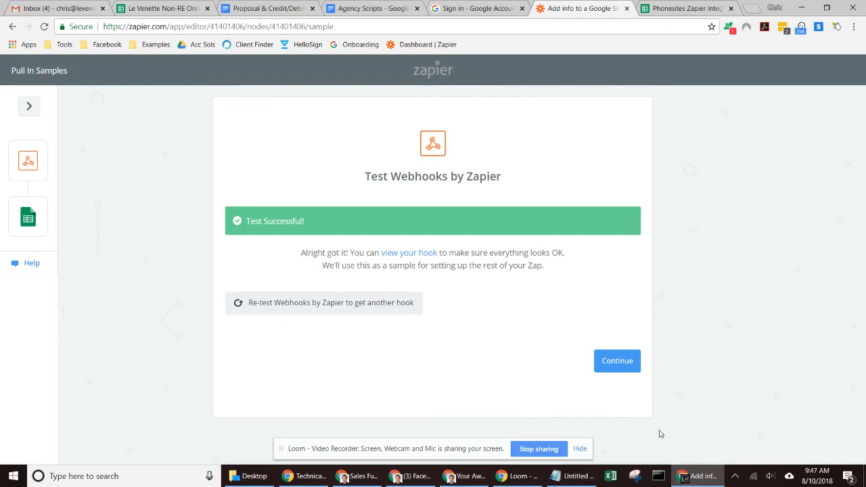
Step: Accept the successful hook sample, dismiss the Gmail alert, and keep Create Spreadsheet Row as the action
click(626, 365)
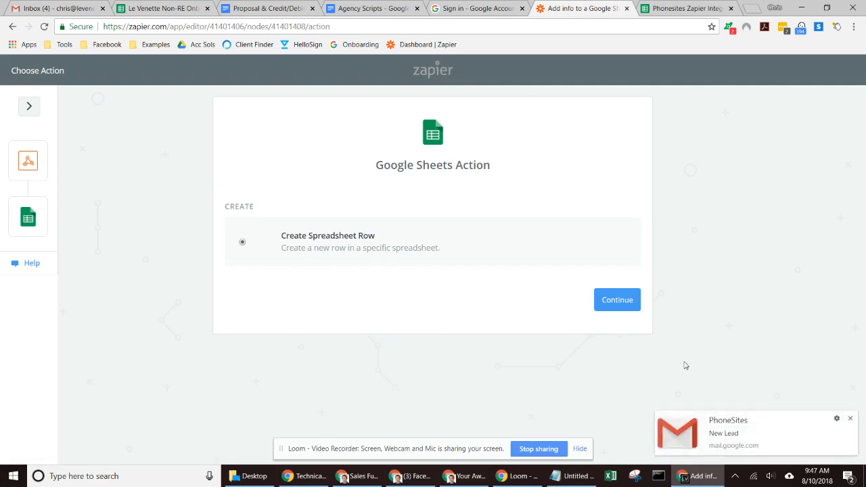
click(850, 418)
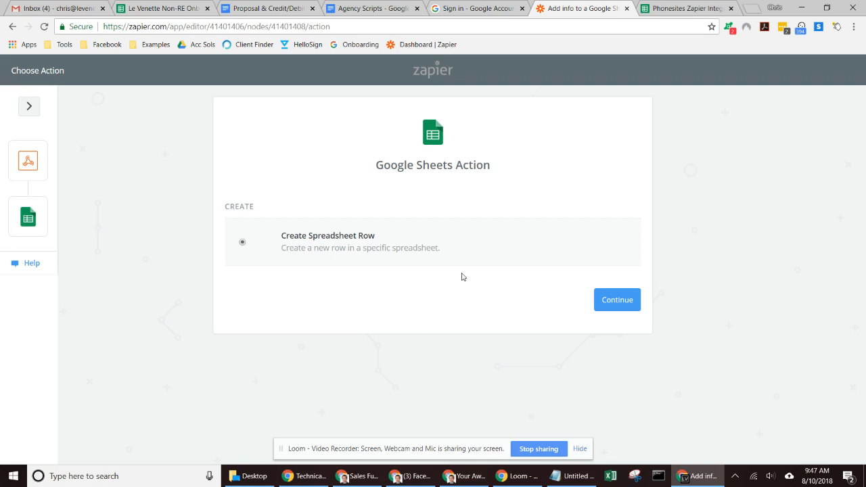
click(629, 302)
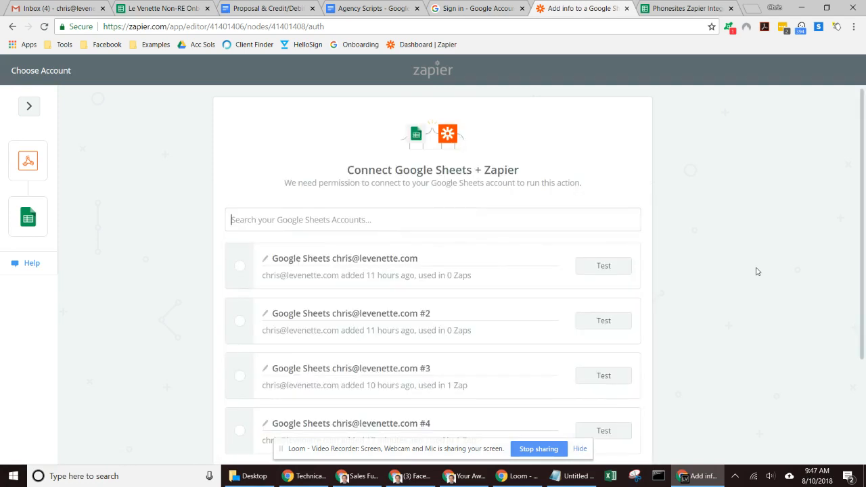
Step: Select the first Google Sheets account, test the connection successfully, and save to continue
scroll(646, 186, down, 2)
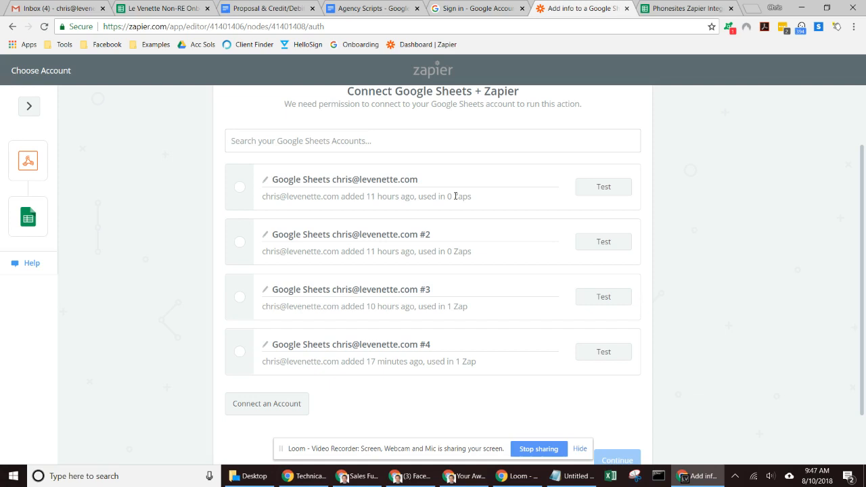
click(239, 187)
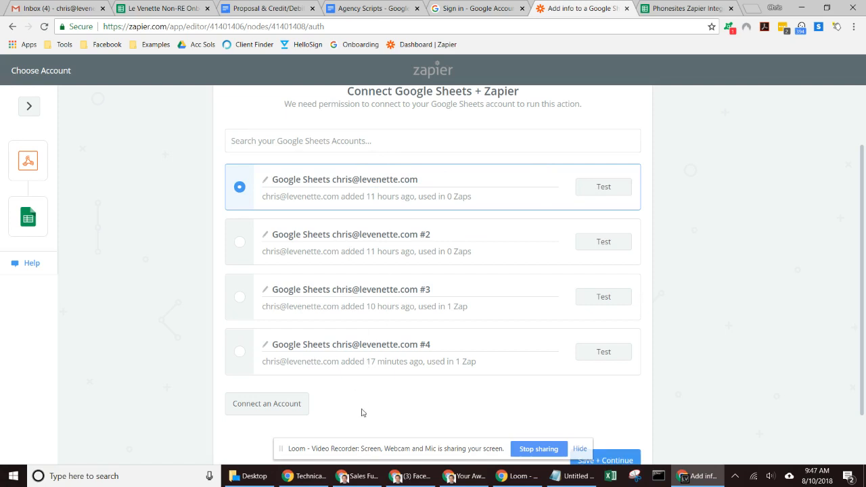
click(601, 189)
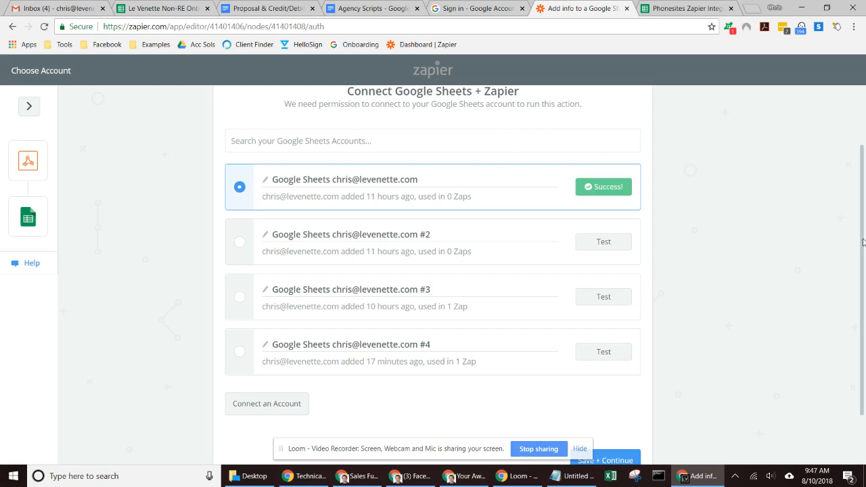
scroll(862, 242, down, 2)
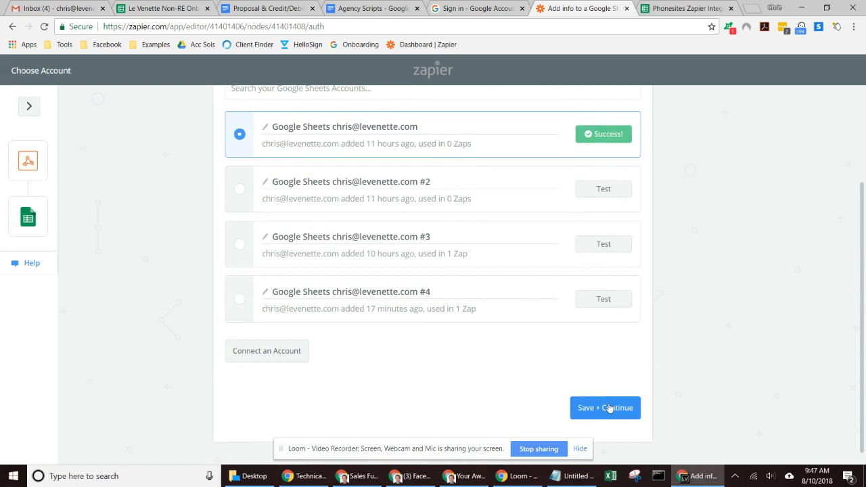
click(609, 408)
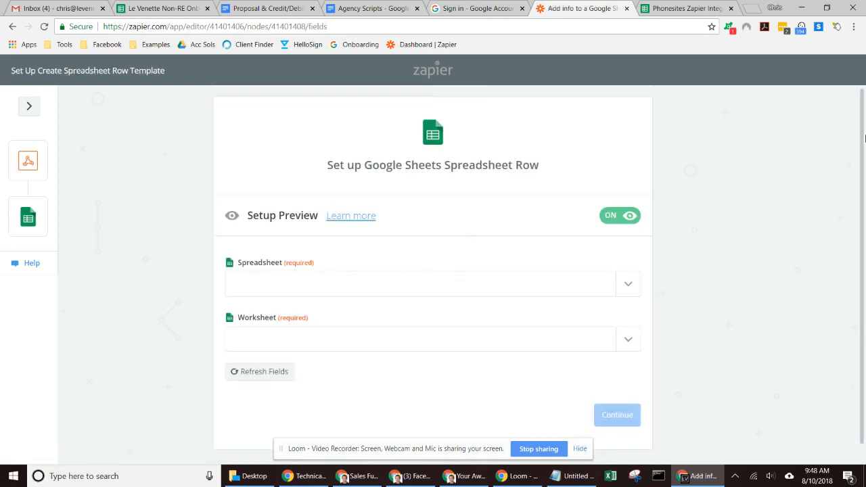
drag(862, 138, 863, 159)
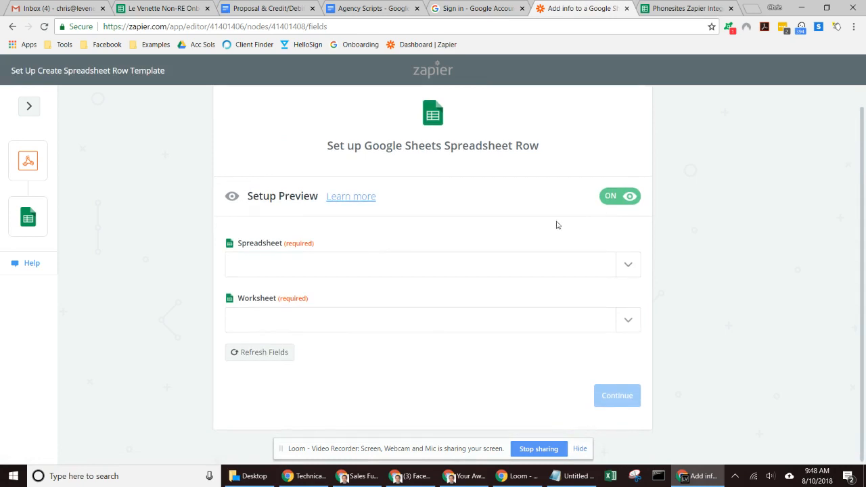
Step: Choose the Phonesites Zapier Integration spreadsheet, checking its columns in the Google Sheet
click(626, 266)
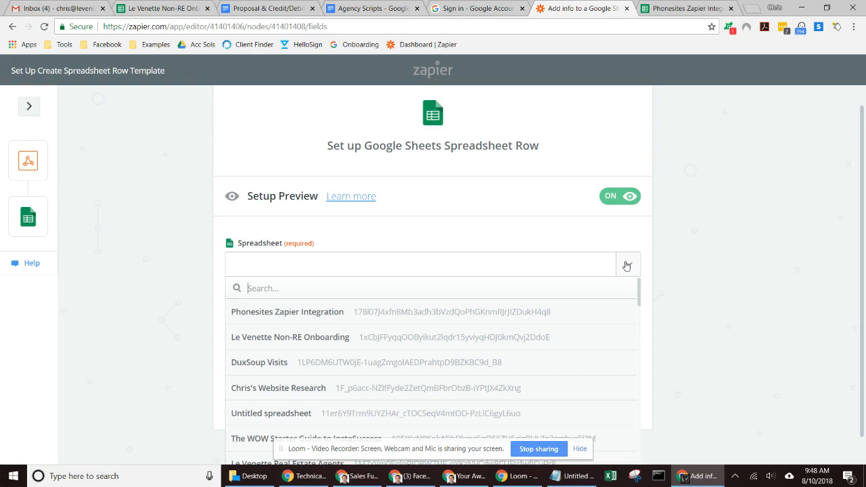
mouse_move(640, 296)
mouse_down()
mouse_move(641, 396)
mouse_move(643, 286)
mouse_up()
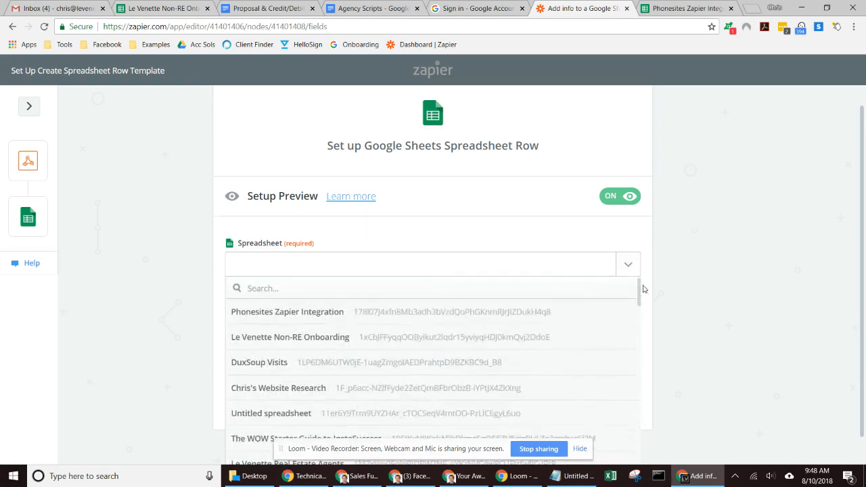
click(278, 311)
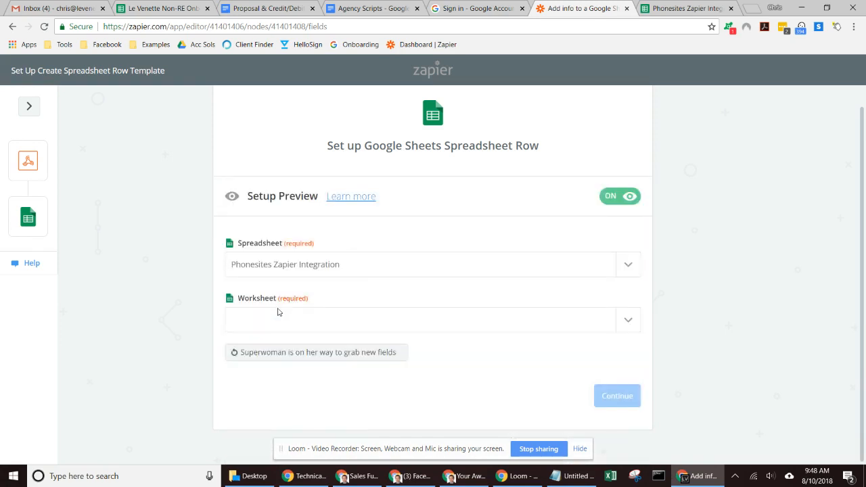
click(668, 8)
click(667, 8)
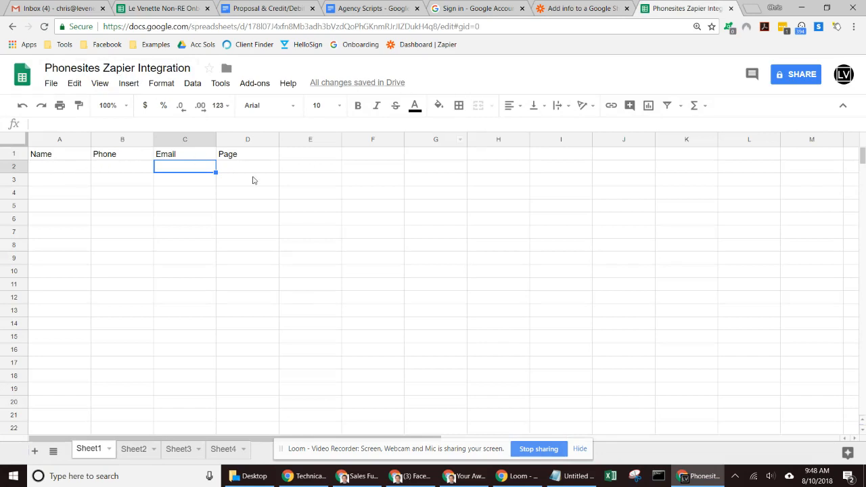
click(539, 5)
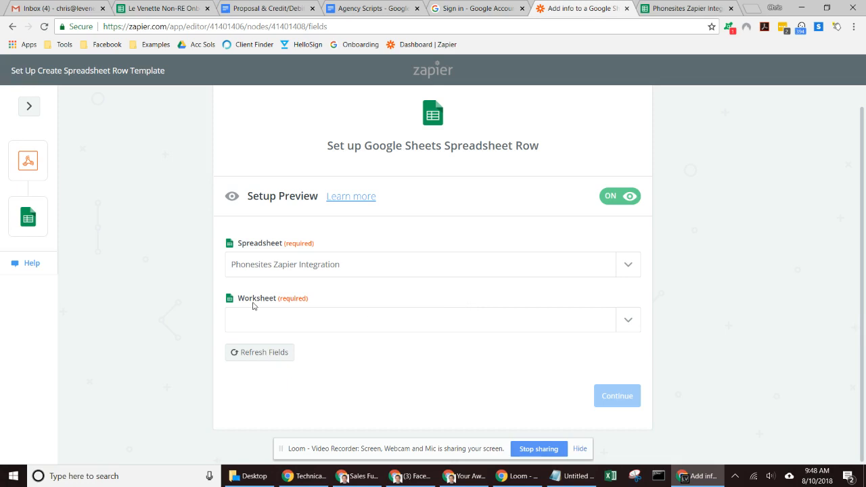
Step: Set the worksheet to Sheet1, confirming its Name, Phone, Email and Page headers against Sheet2
click(634, 320)
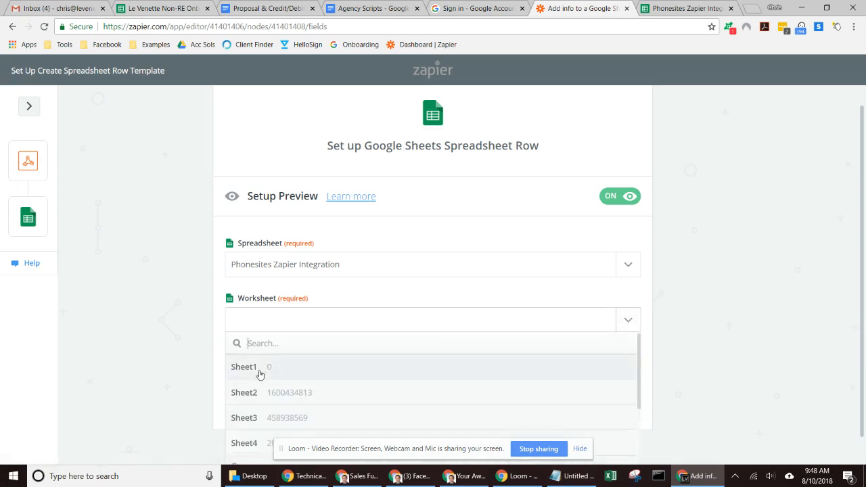
click(263, 372)
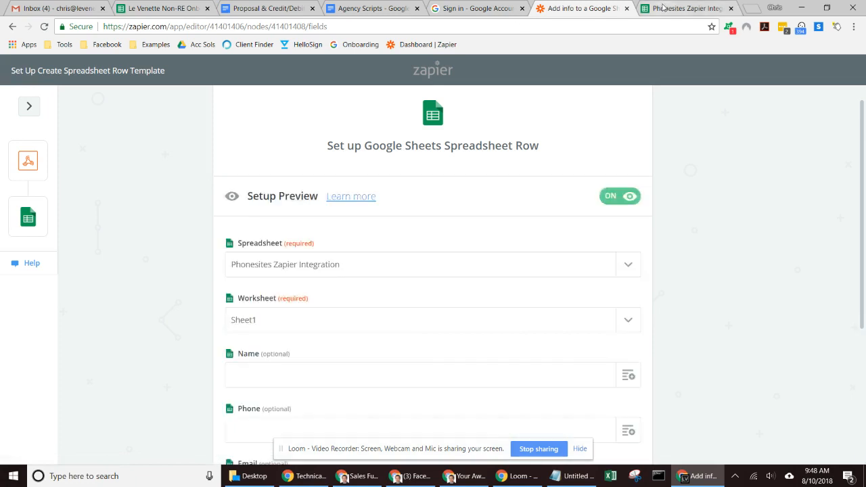
click(659, 8)
click(133, 449)
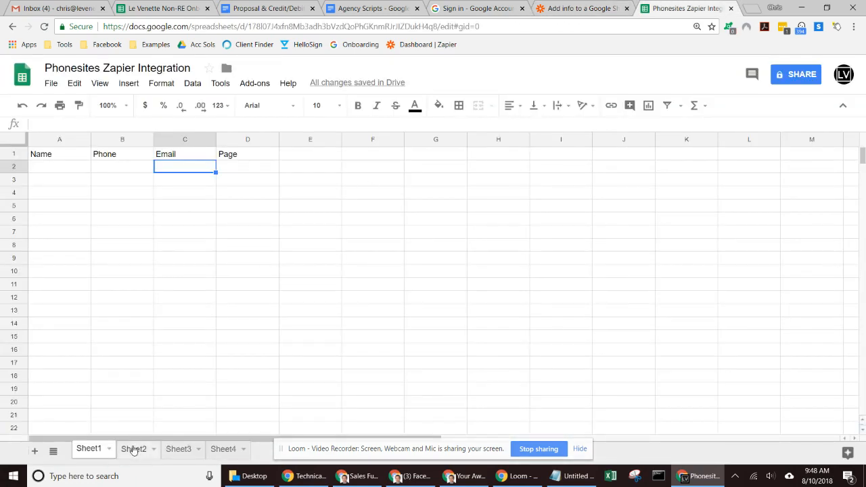
click(94, 450)
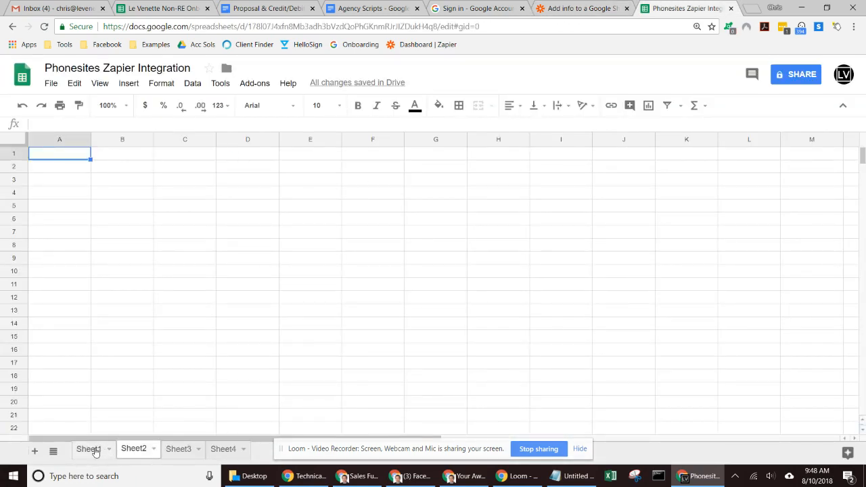
click(550, 7)
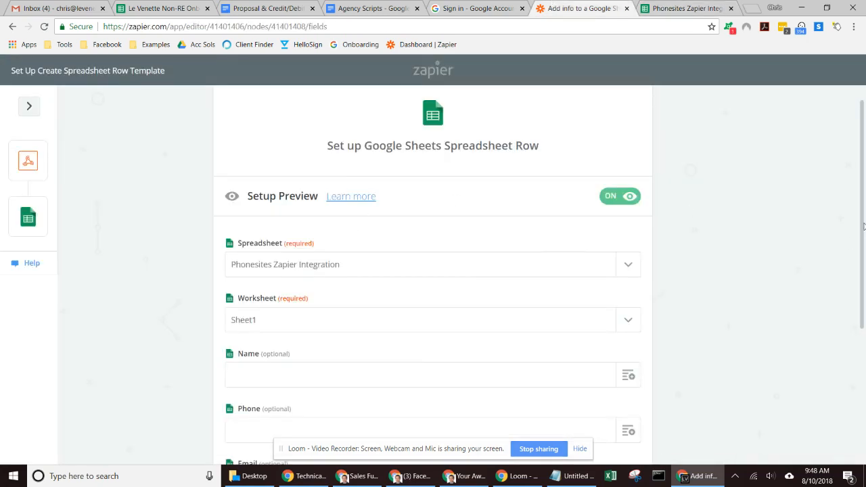
drag(864, 254, 864, 313)
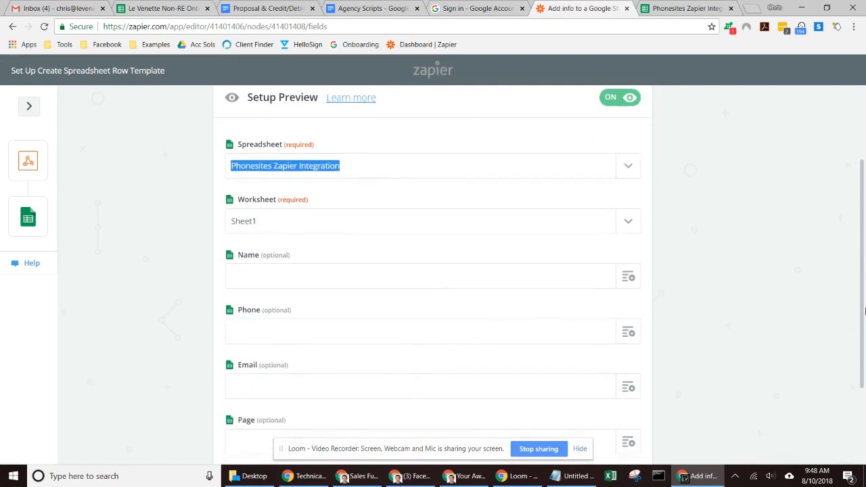
click(751, 275)
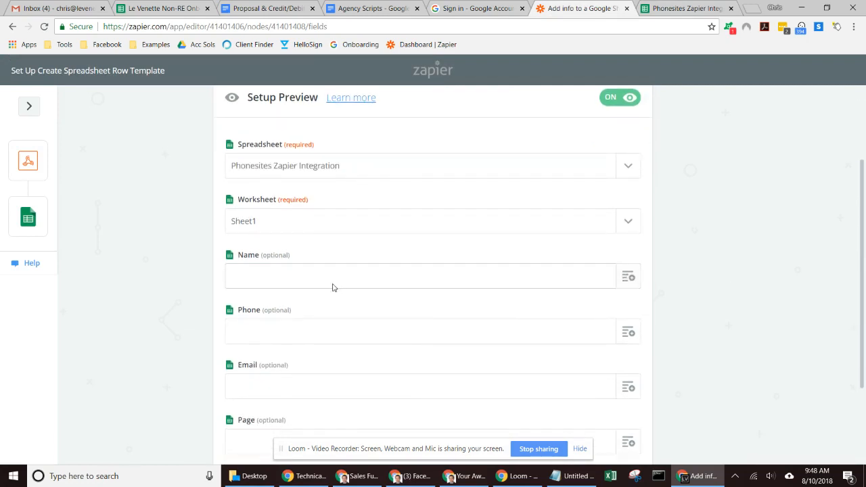
click(694, 7)
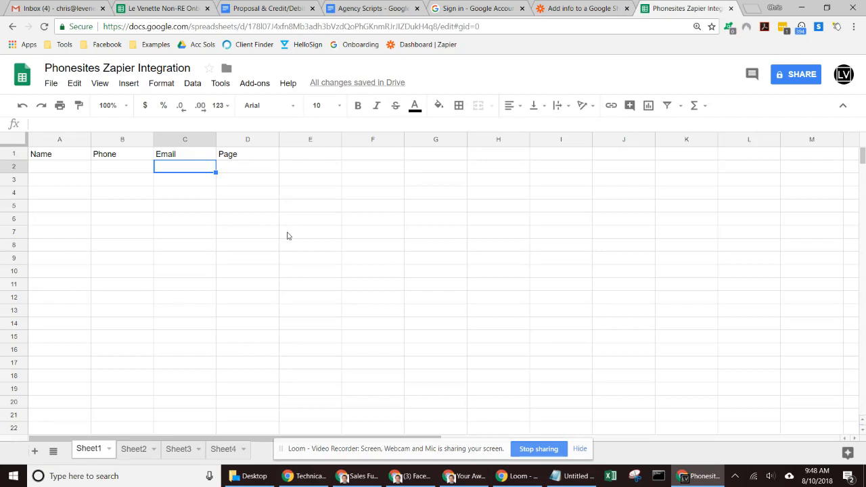
click(614, 5)
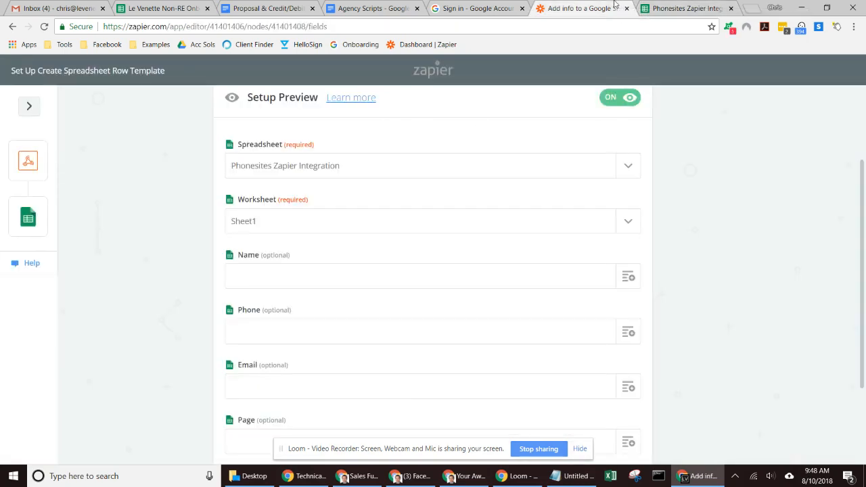
drag(862, 201, 862, 225)
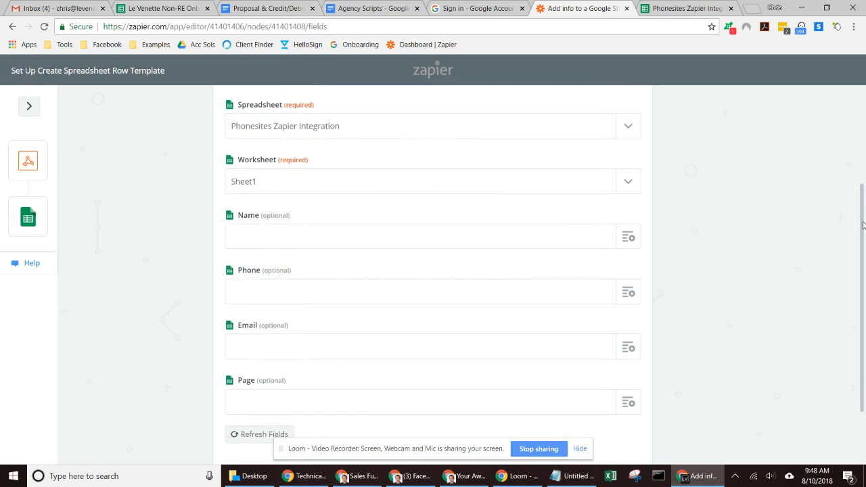
Step: Map the Name field to Step 1's Name value and switch to the PhoneSites browser window
click(631, 238)
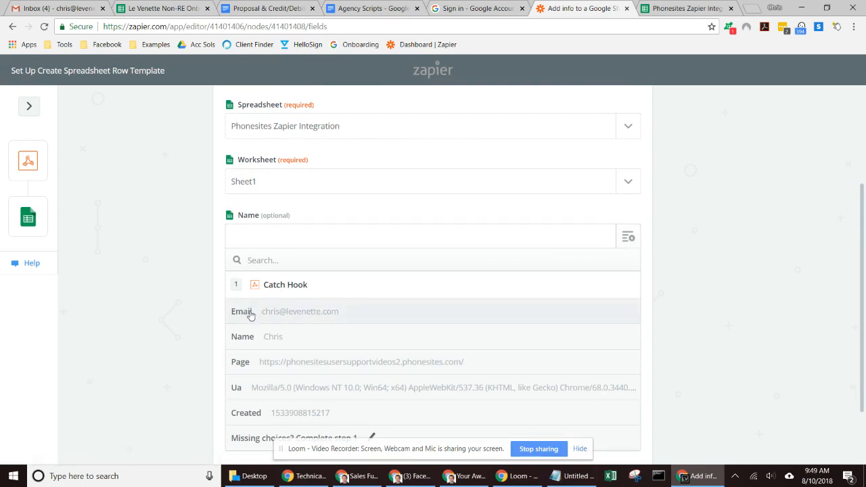
click(244, 345)
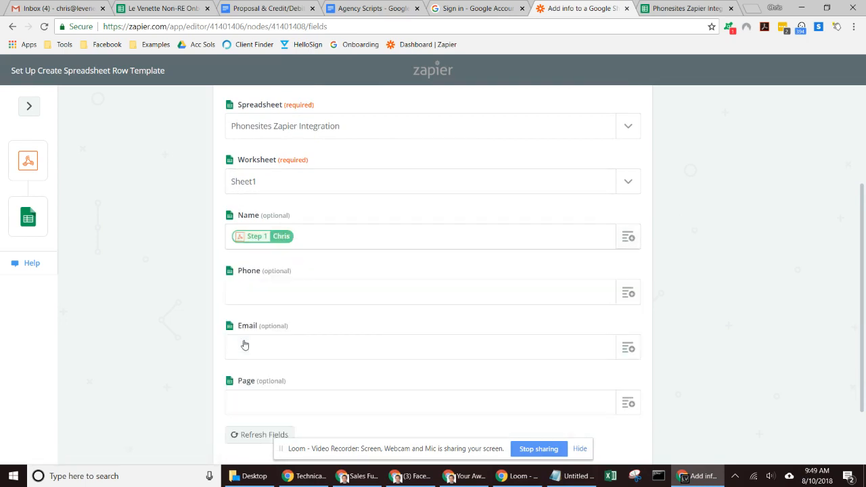
click(628, 292)
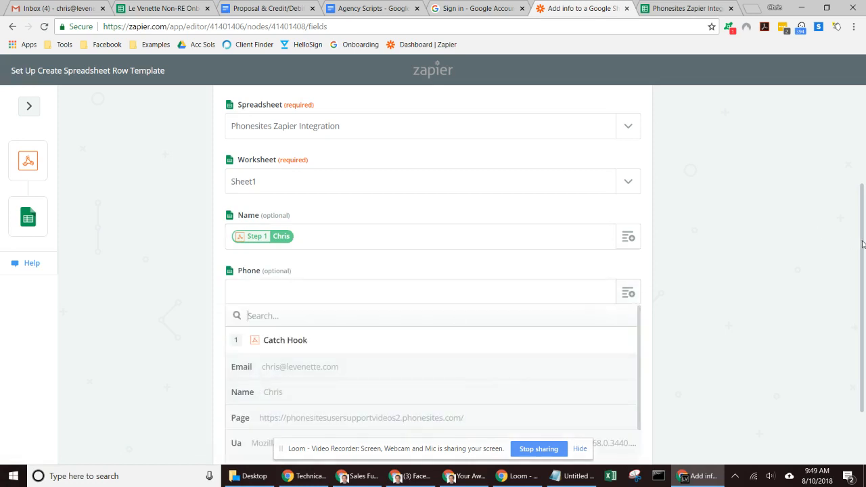
drag(863, 243, 863, 295)
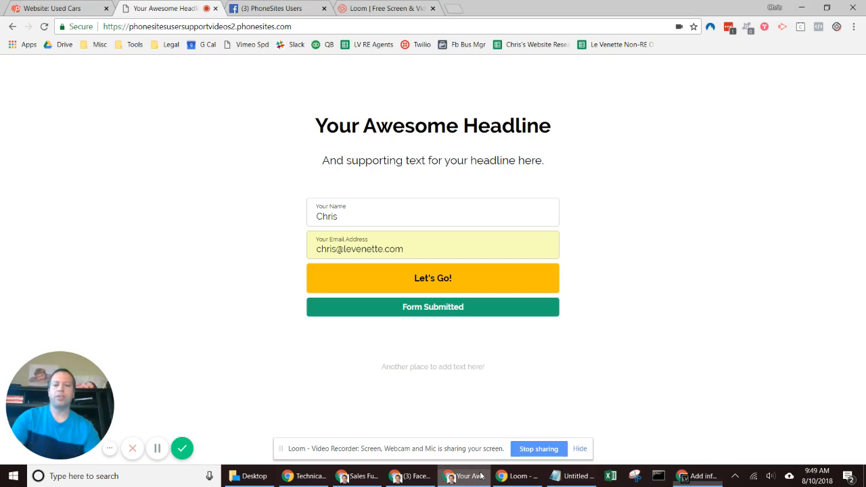
click(465, 476)
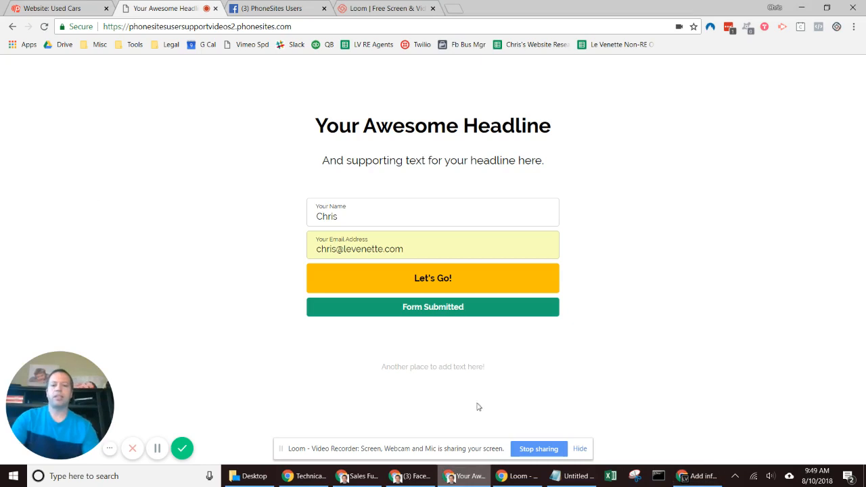
Step: Submit a test lead on the live Used Cars page with a sample name, dummy phone and suggested email
click(47, 6)
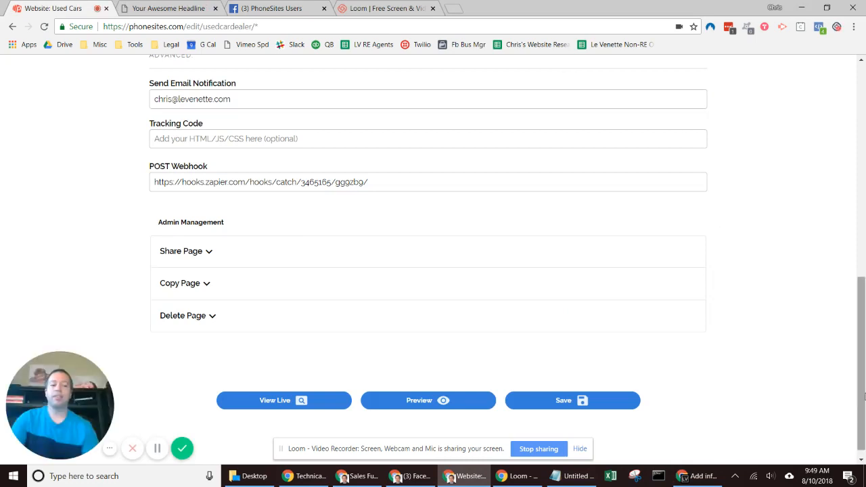
drag(864, 396, 863, 183)
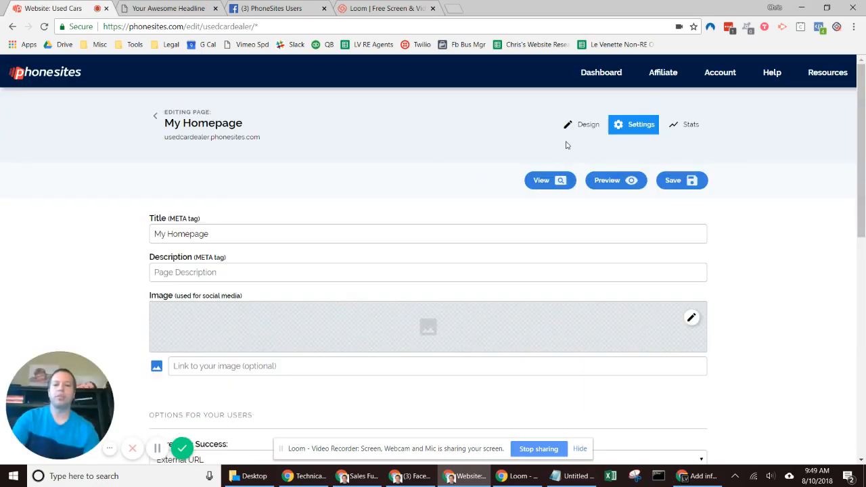
click(555, 181)
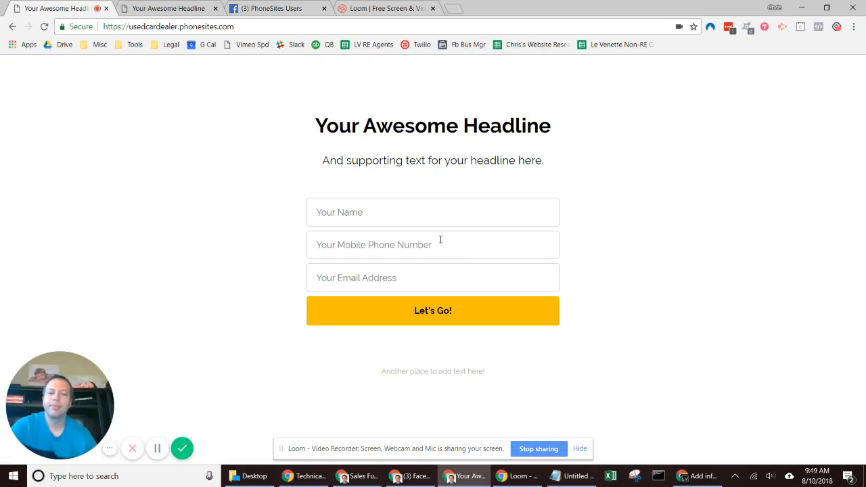
click(423, 208)
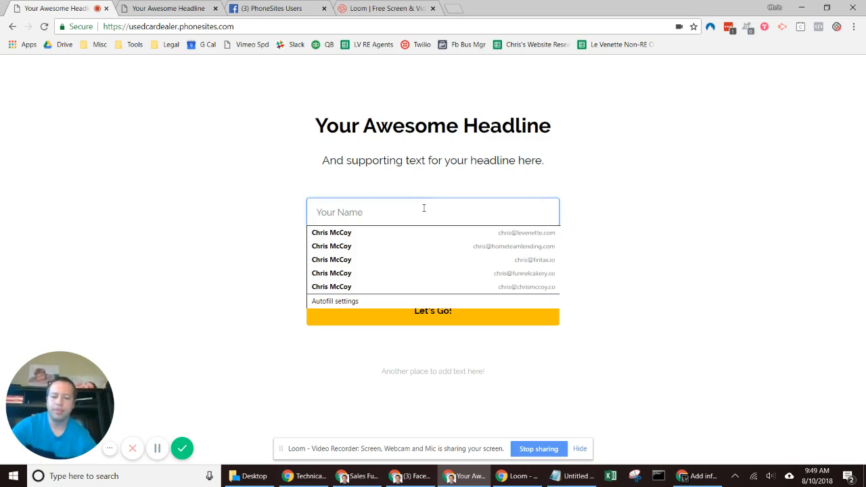
text(Chris)
key(Tab)
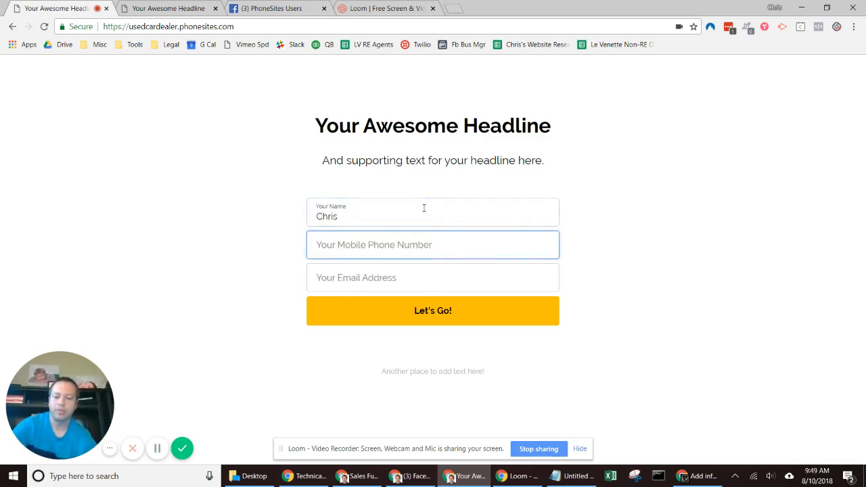
text(1111111)
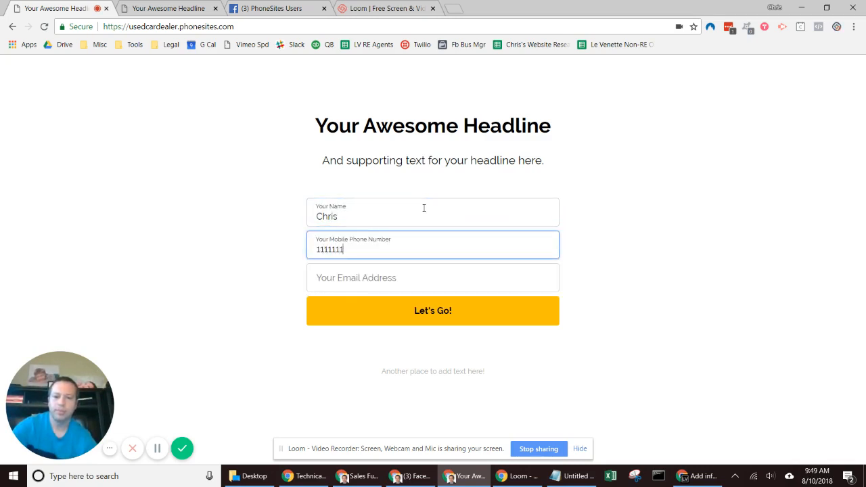
text(111)
key(Tab)
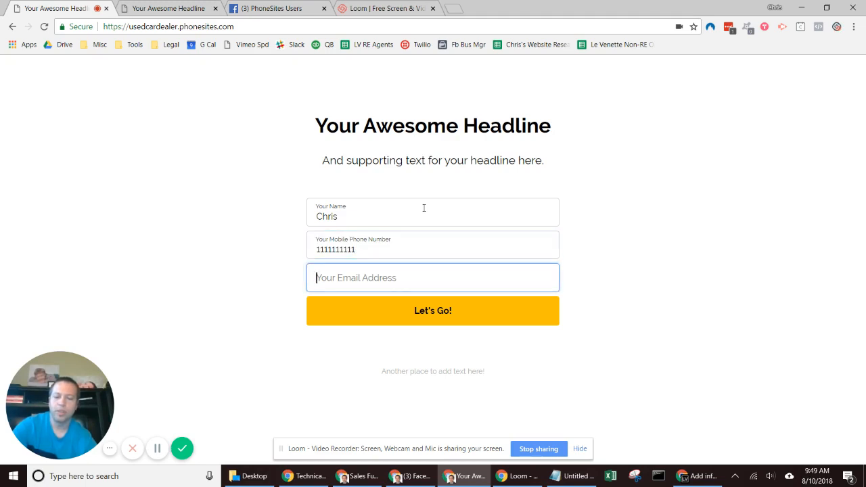
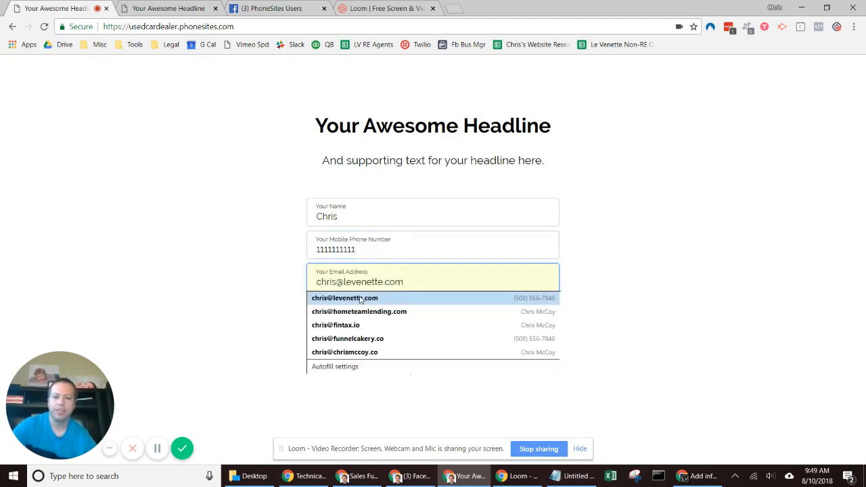
click(359, 299)
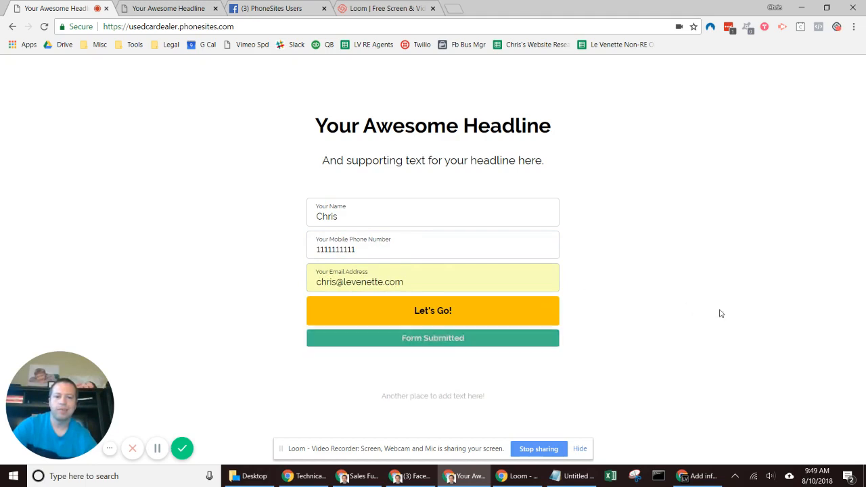
click(693, 477)
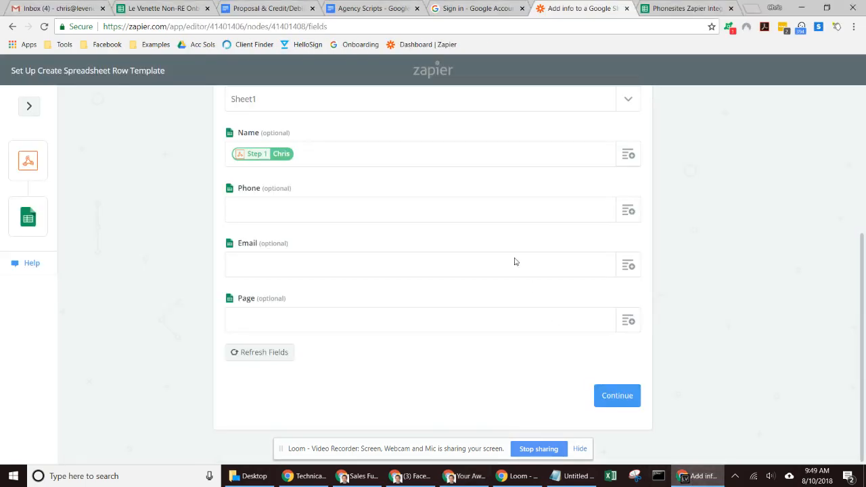
Step: Refresh the spreadsheet row fields and check the Phone field's available hook data
click(264, 352)
click(629, 211)
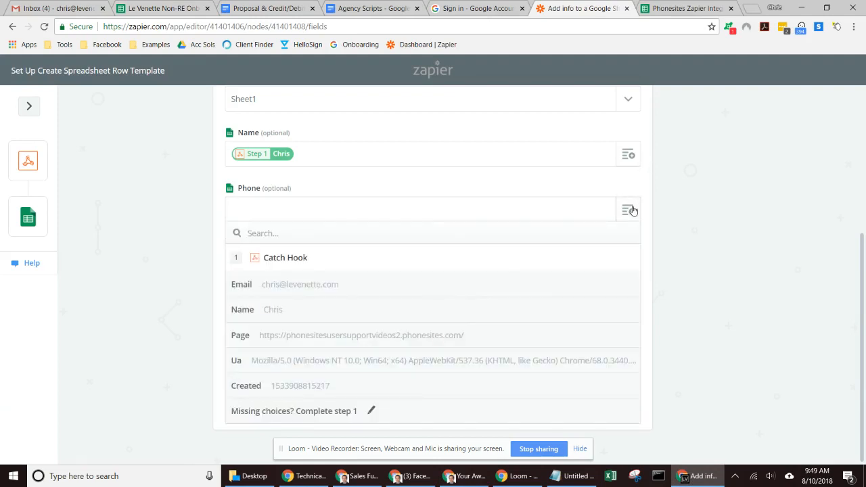
click(726, 223)
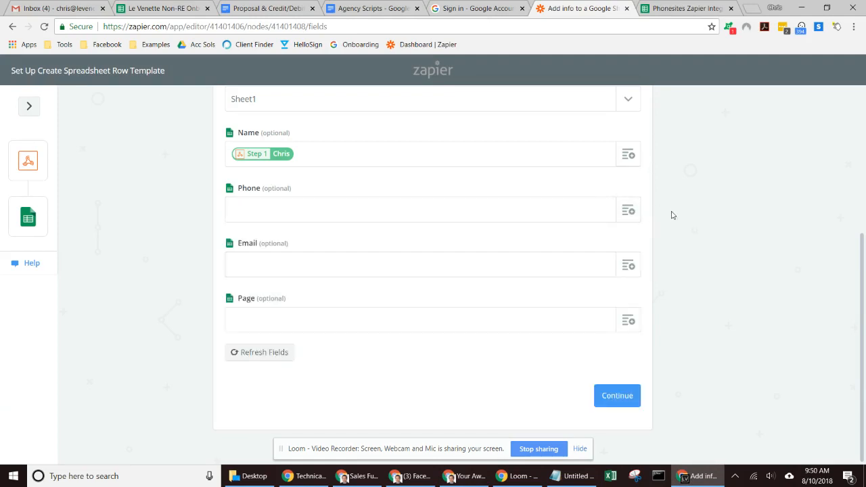
click(629, 211)
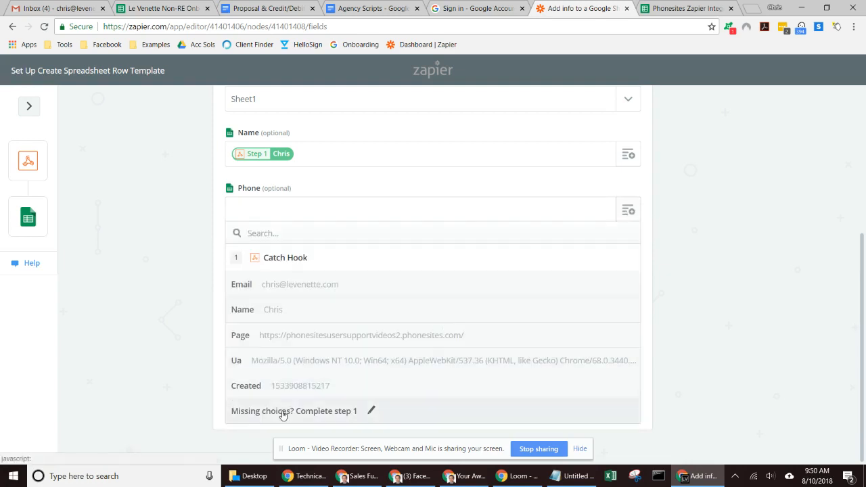
Step: Re-test the webhook trigger to catch the new submission, then continue past the success
click(283, 412)
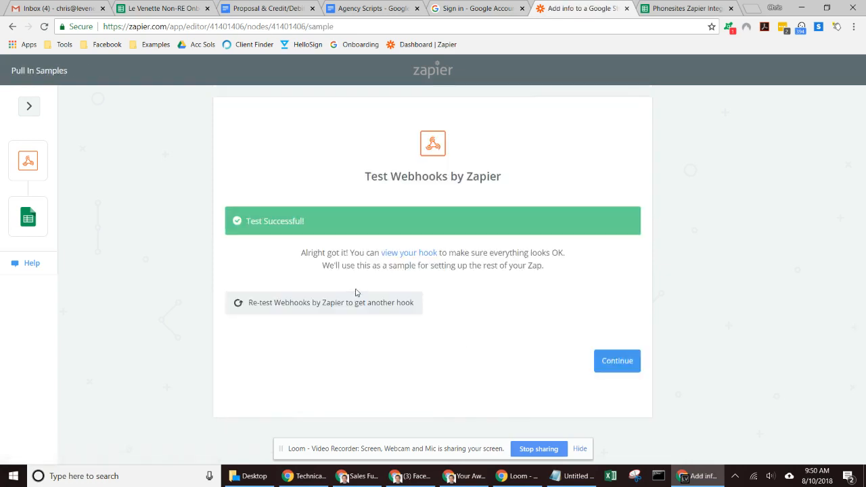
click(294, 313)
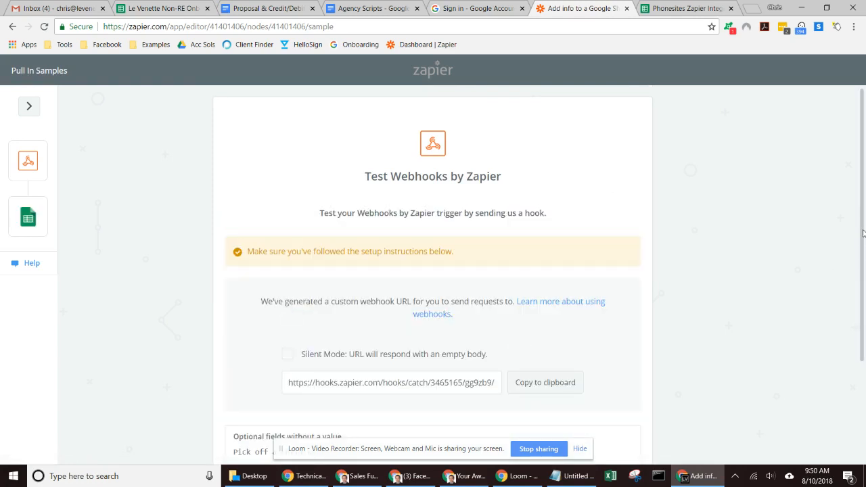
scroll(862, 233, down, 2)
click(621, 402)
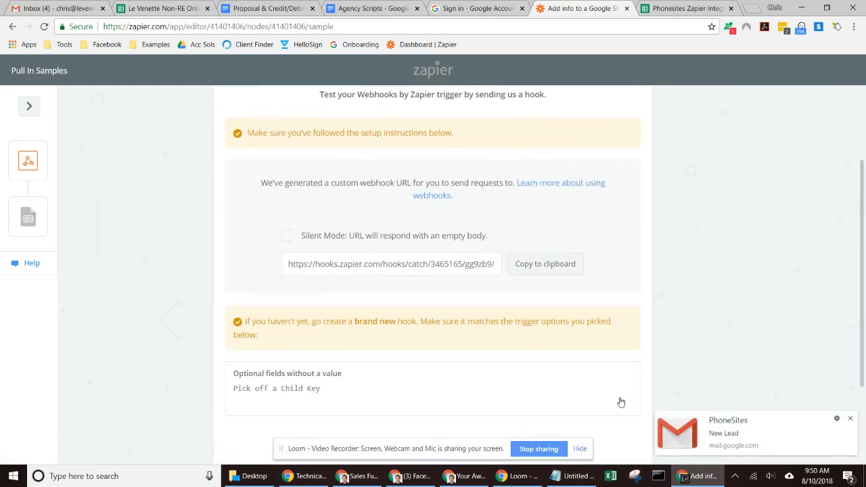
click(849, 419)
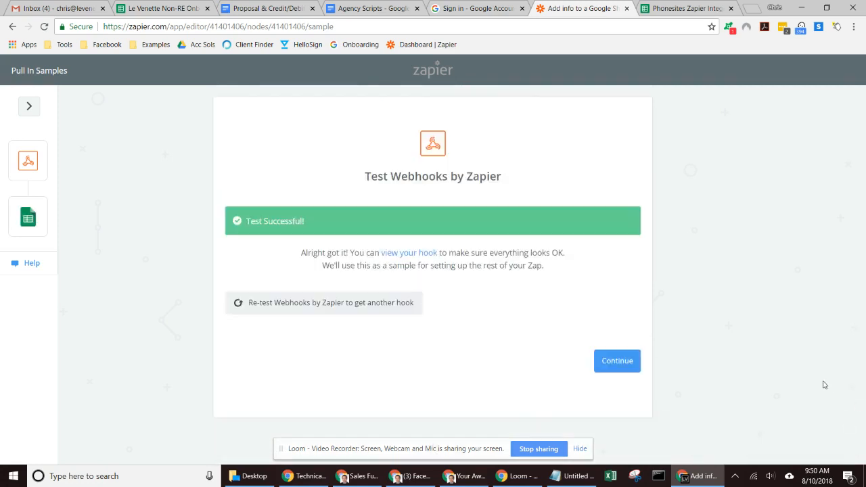
click(610, 364)
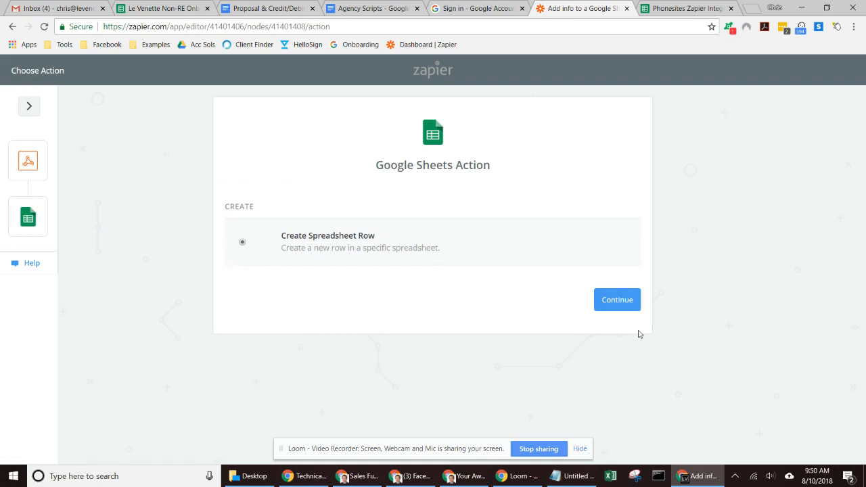
Step: Keep Create Spreadsheet Row, re-test the first Google Sheets account to Success, and continue
click(614, 303)
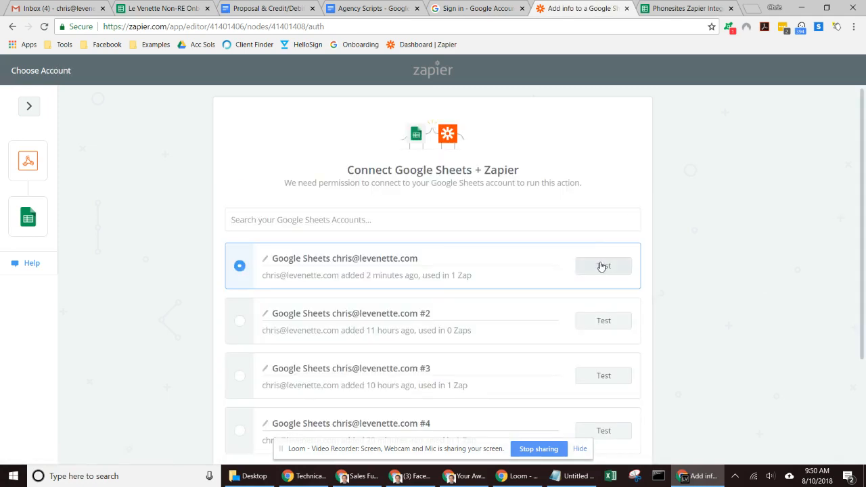
click(602, 265)
drag(863, 200, 864, 304)
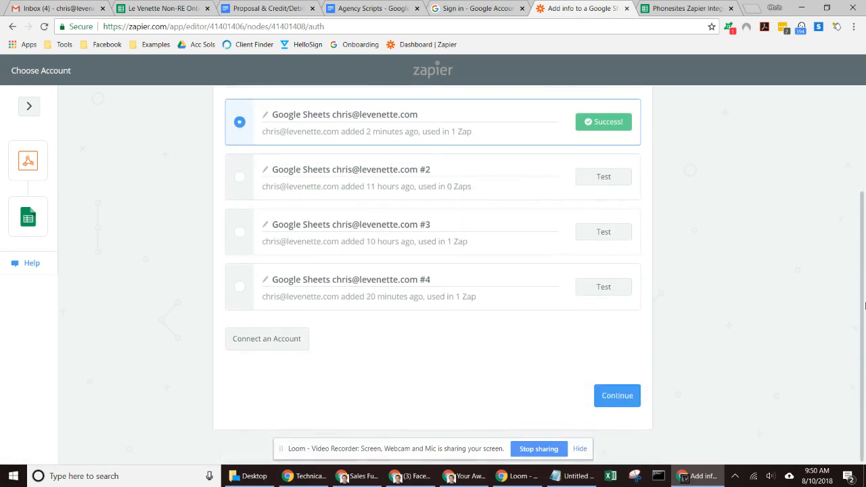
click(616, 397)
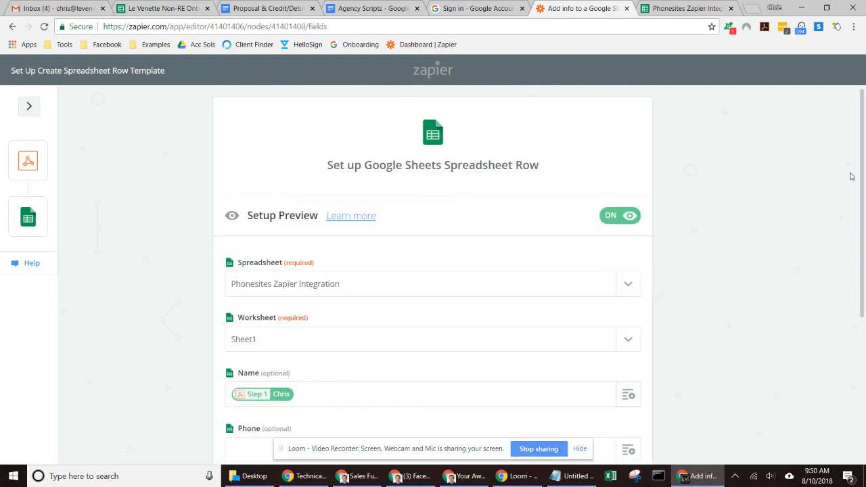
Step: Map the Phone, Email and Page columns to the Catch Hook's Phone, Email and page URL values
drag(863, 180, 864, 292)
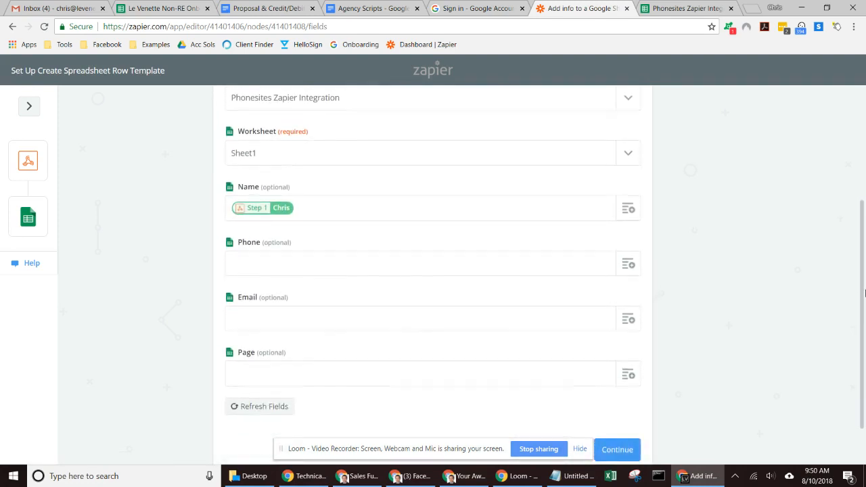
click(628, 264)
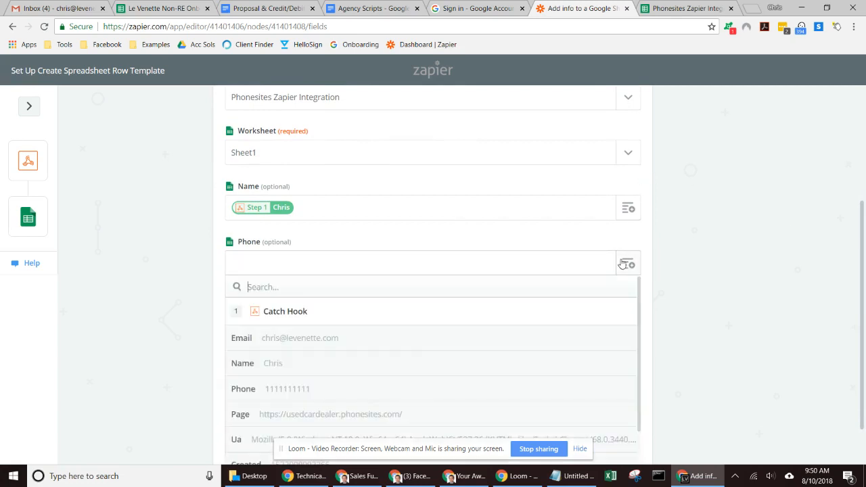
click(464, 391)
drag(862, 221, 865, 272)
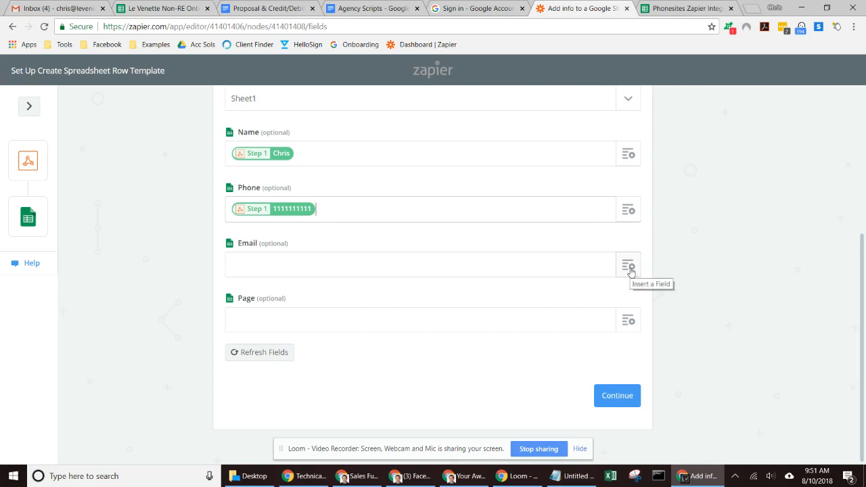
click(249, 274)
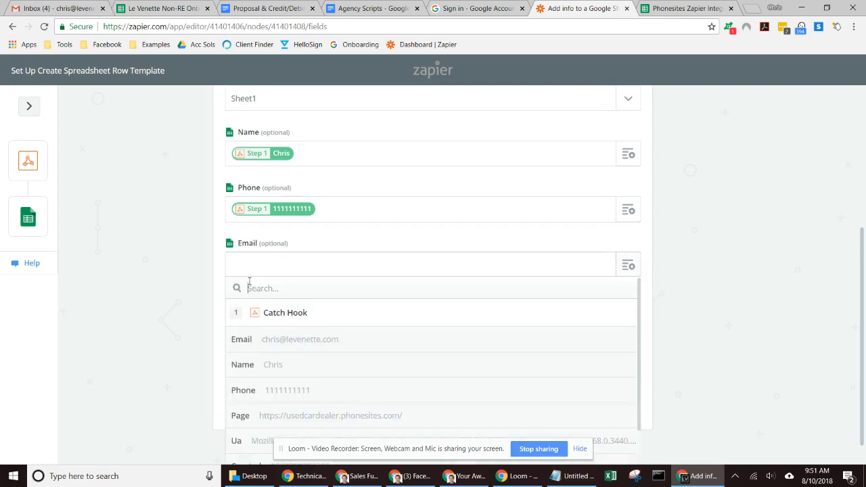
click(241, 338)
click(626, 320)
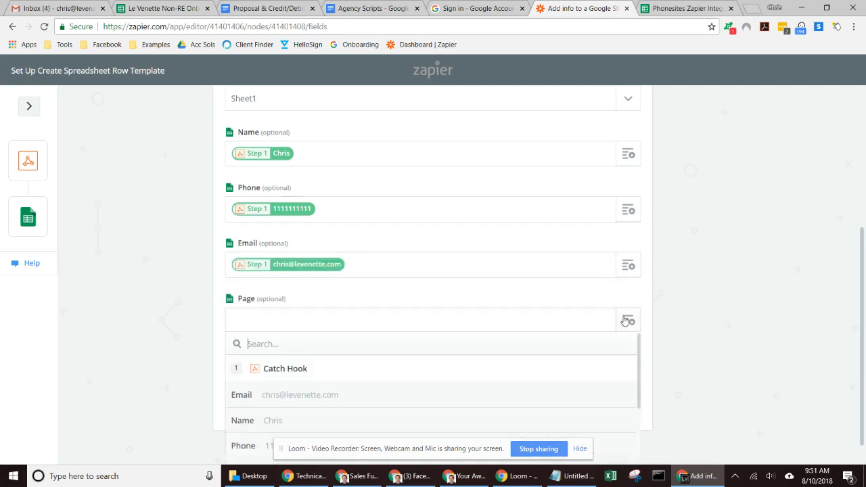
drag(861, 237, 862, 256)
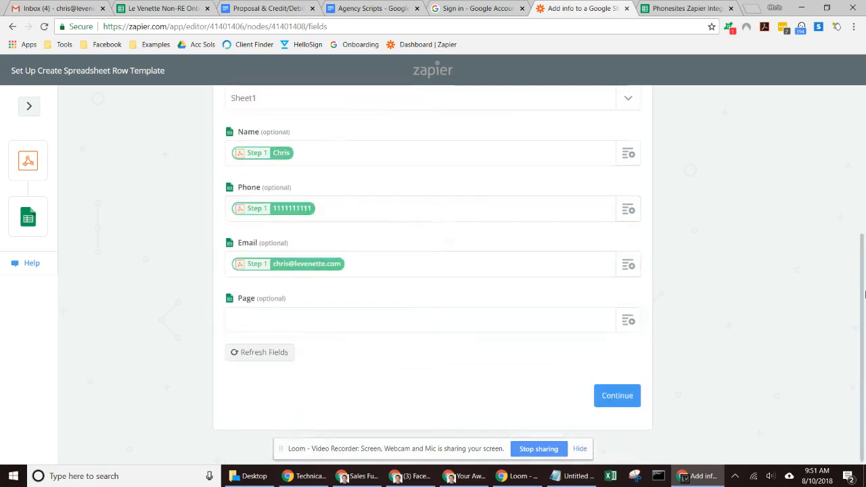
click(626, 320)
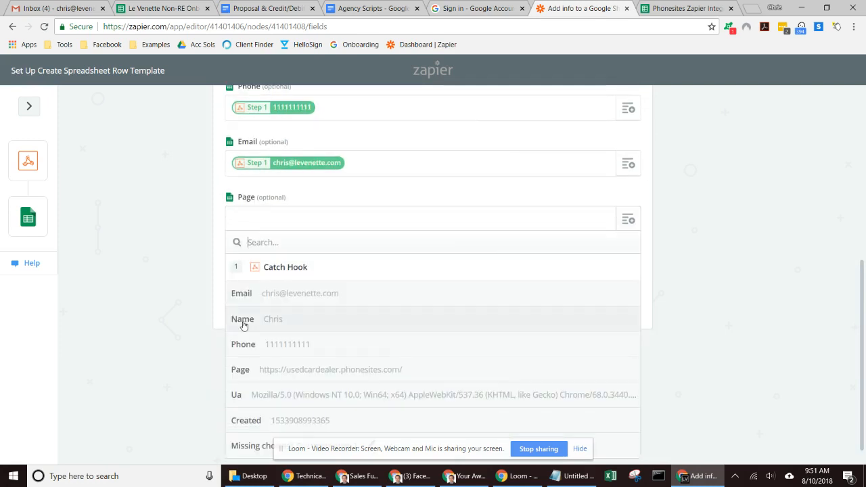
click(257, 383)
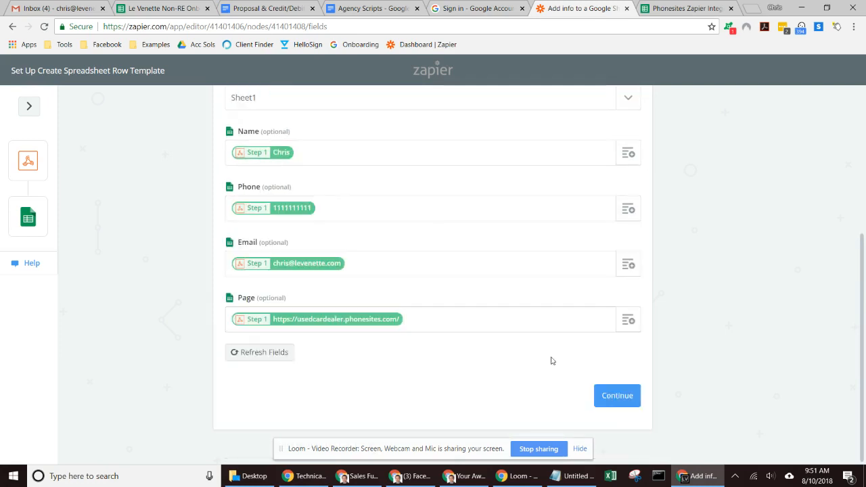
Step: Continue past the mapping and send a test row to Google Sheets
click(618, 397)
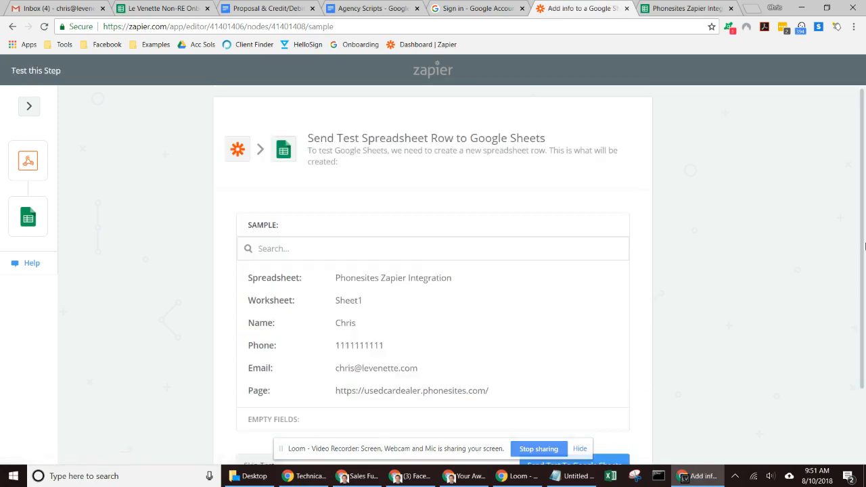
scroll(862, 243, down, 2)
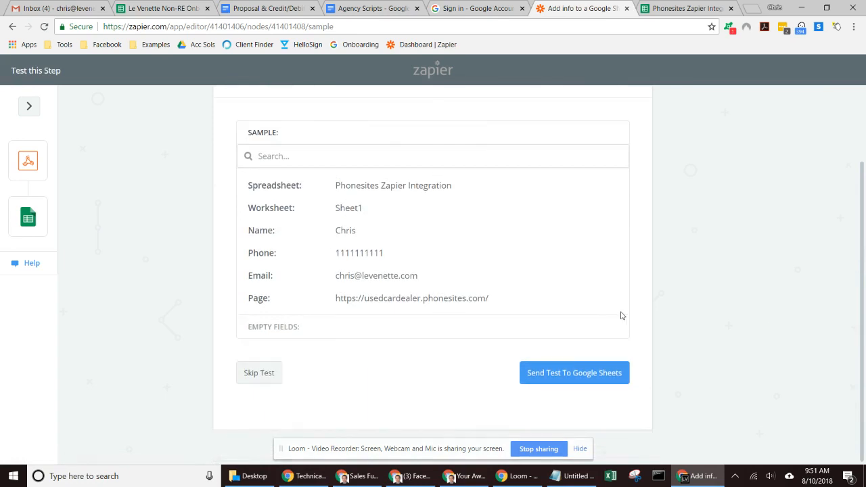
click(573, 370)
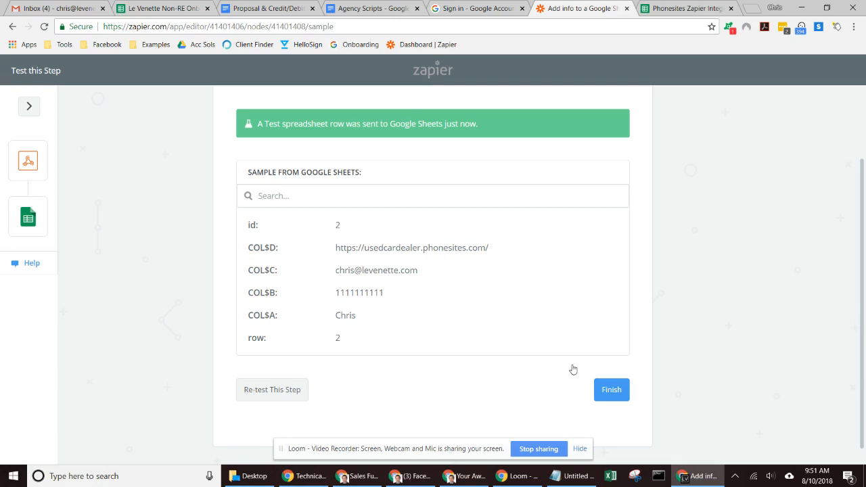
Step: Confirm the test row in the sheet, delete row 2, and return to Zapier
click(677, 8)
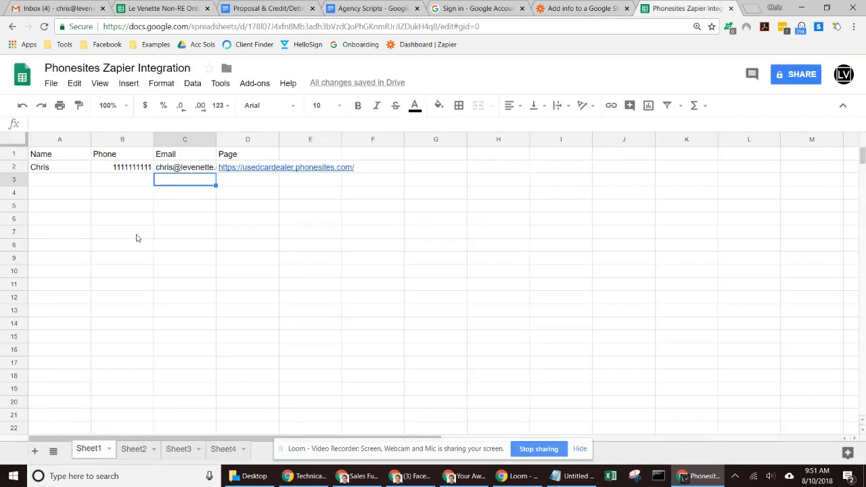
click(14, 167)
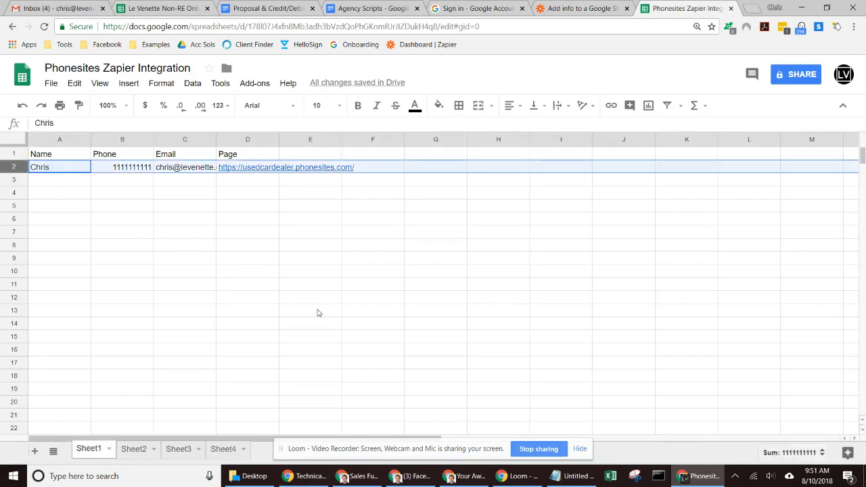
key(Delete)
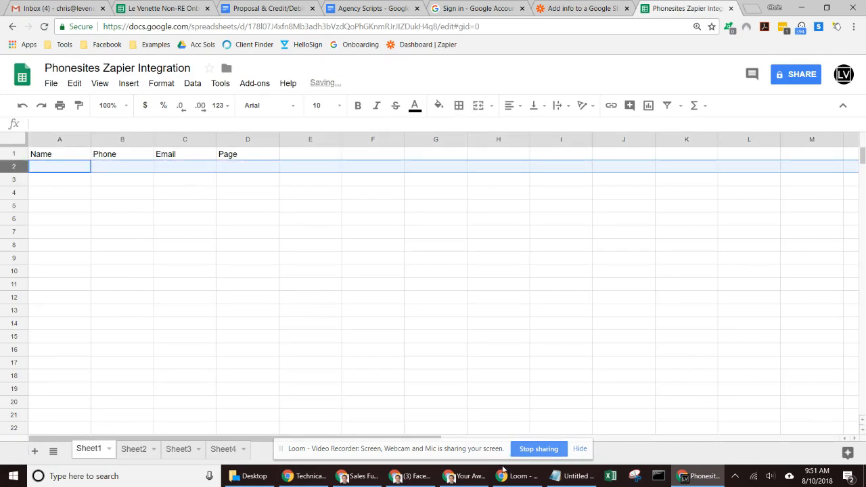
click(571, 8)
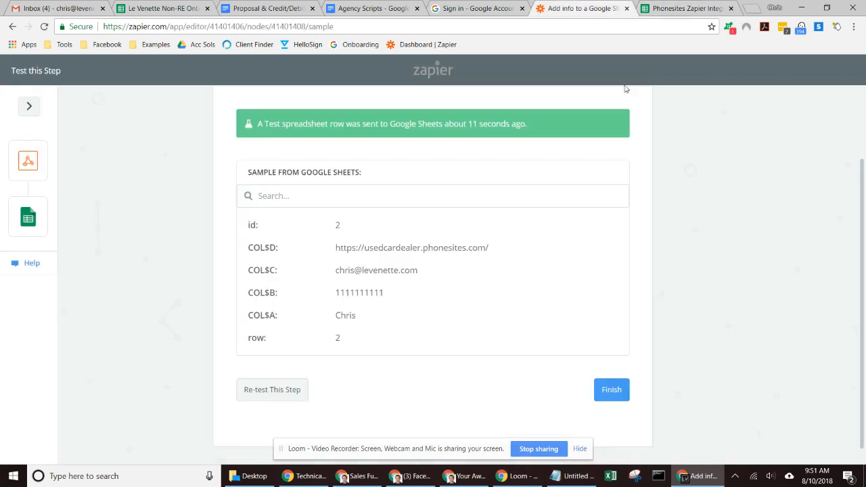
Step: Finish the Zap so it turns on, check the empty sheet, then bring back the PhoneSites form page
click(612, 388)
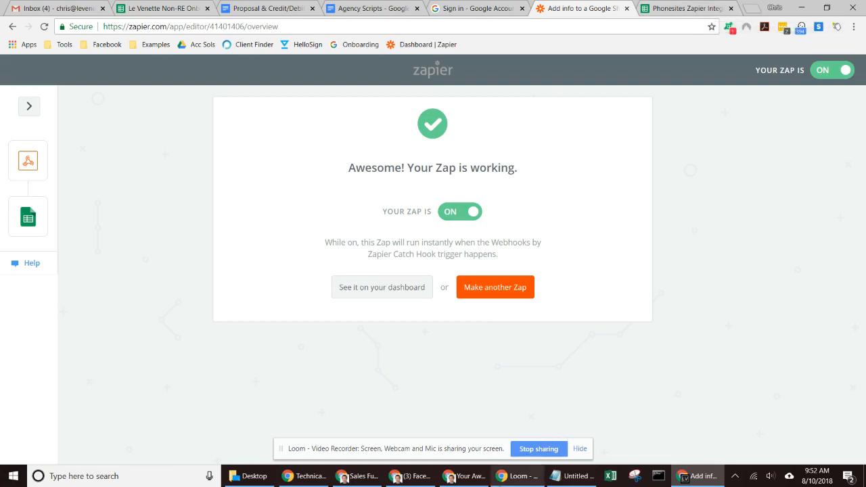
click(686, 7)
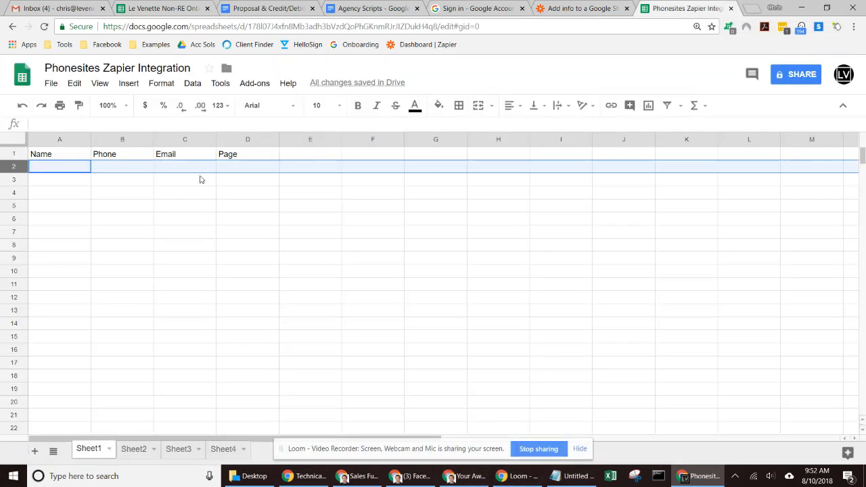
click(46, 180)
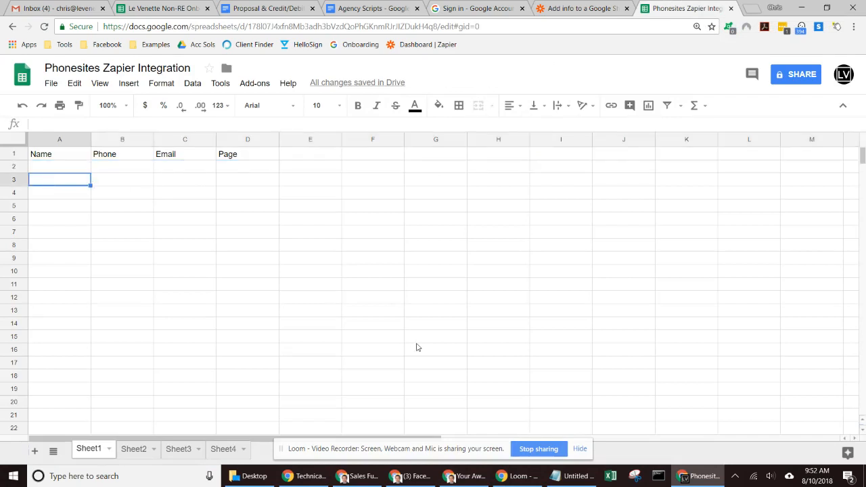
click(470, 476)
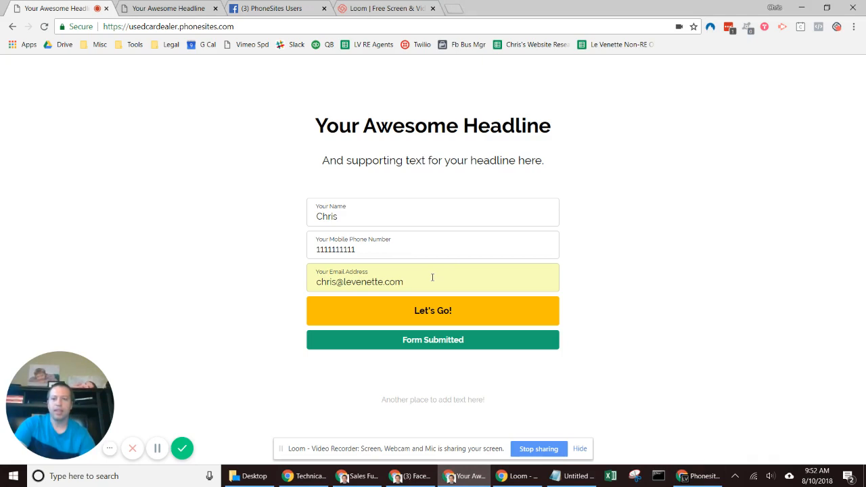
Step: Reload both PhoneSites form pages, ending on the used car dealer page
click(45, 27)
click(168, 8)
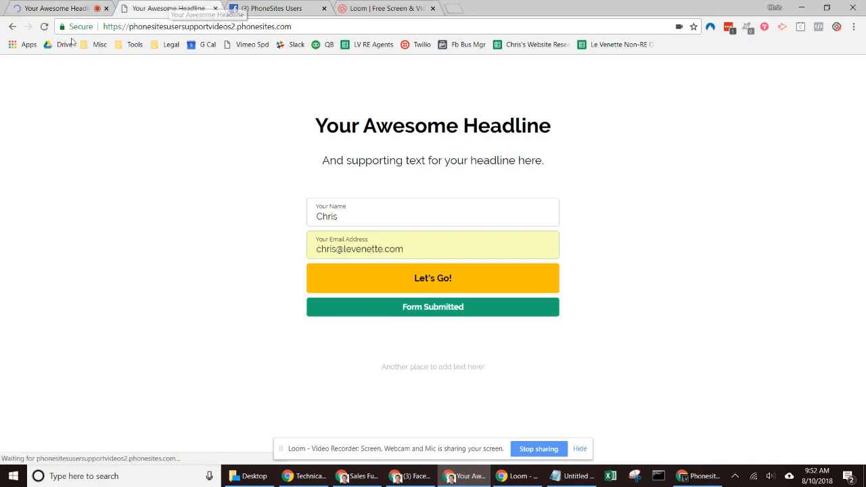
click(44, 26)
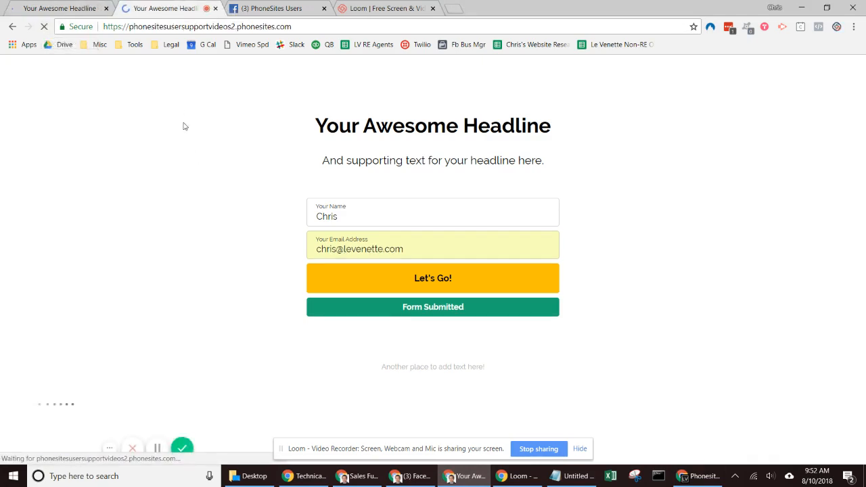
click(76, 6)
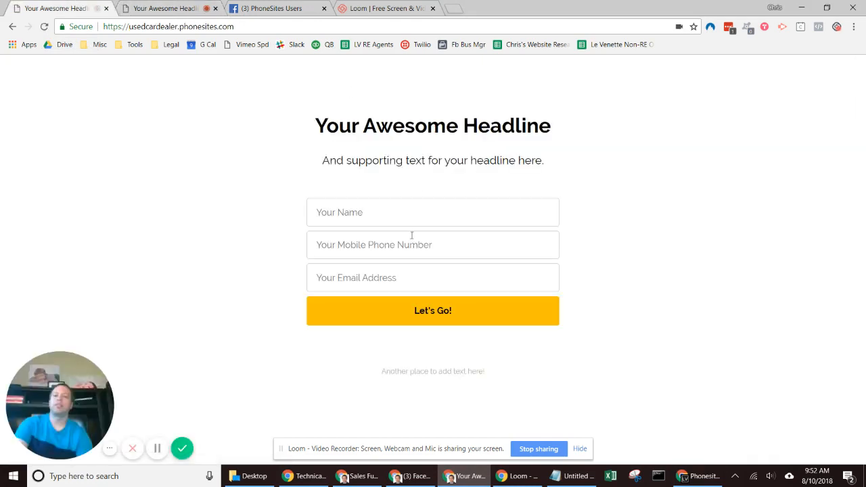
Step: Submit the used car form with a test name, phone number and email, then verify it in the sheet
click(401, 215)
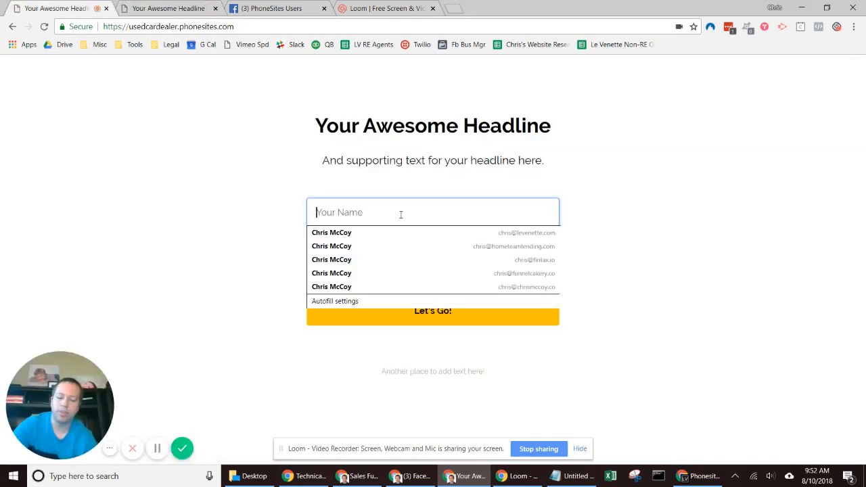
text(Chris)
key(Tab)
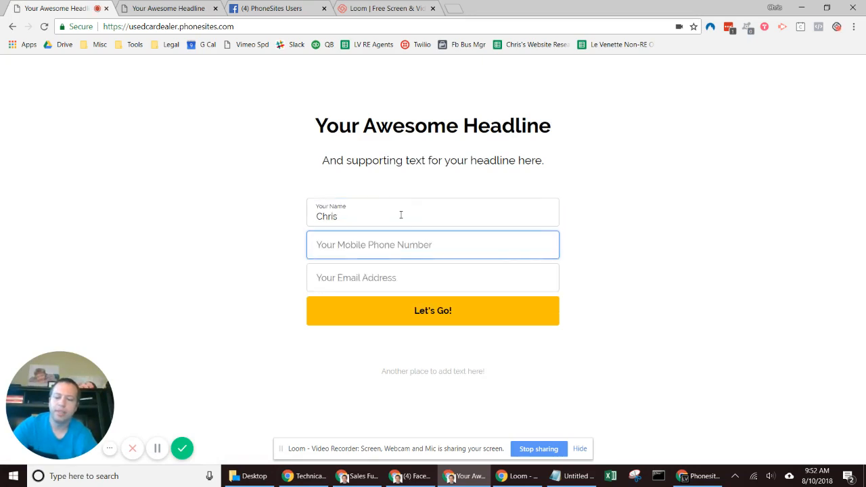
text(222222)
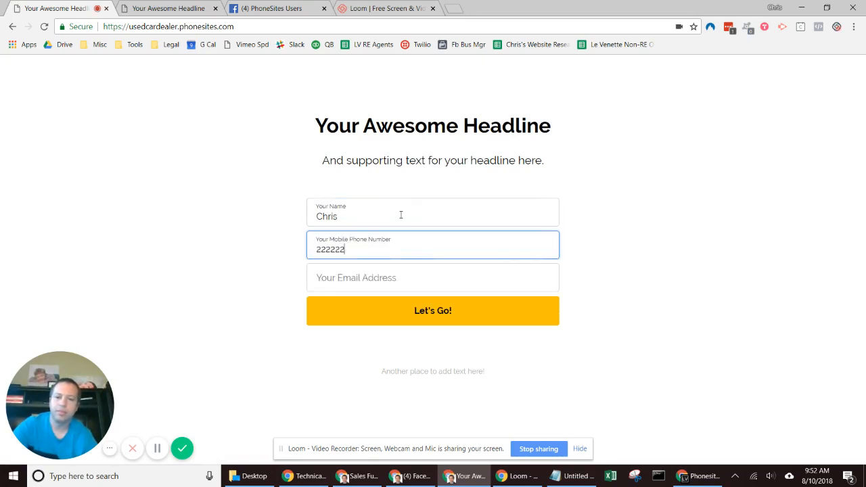
text(2222)
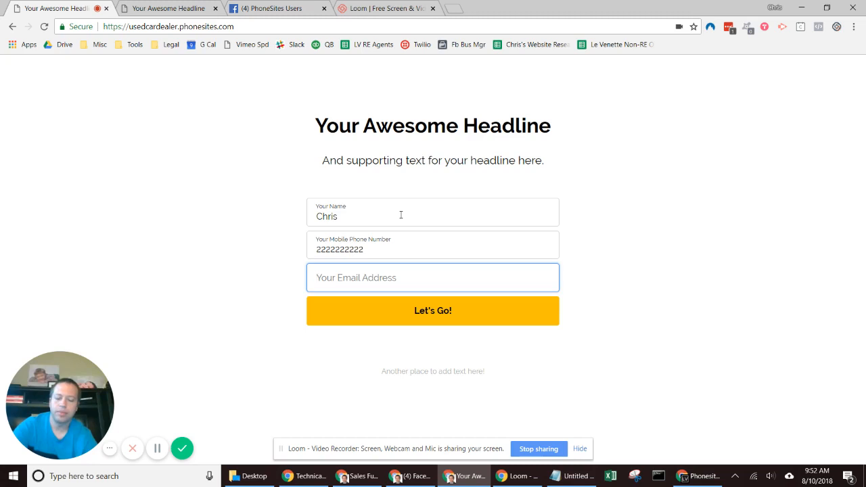
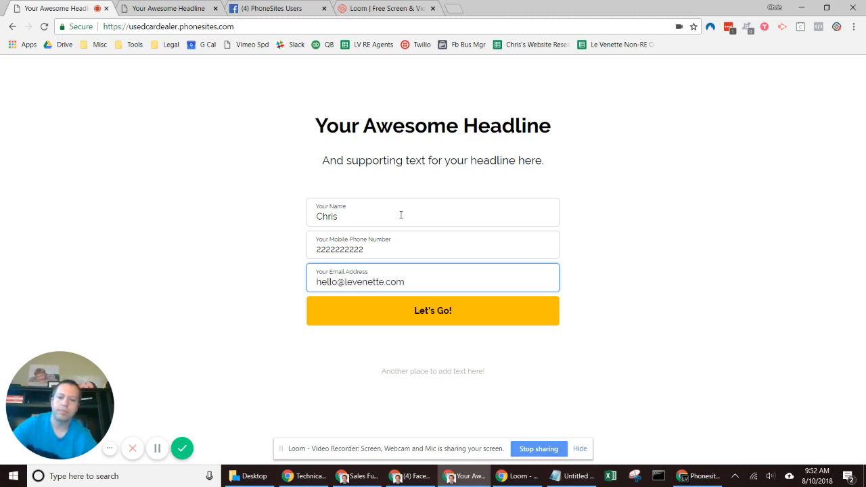
click(429, 311)
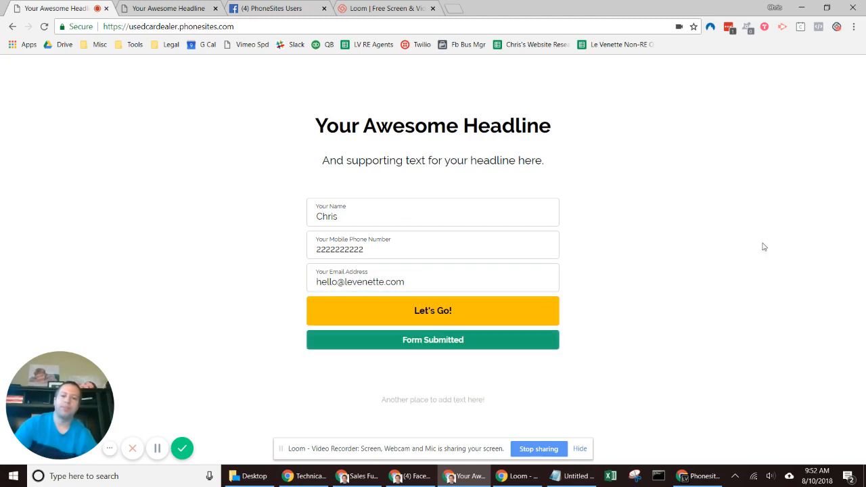
click(696, 475)
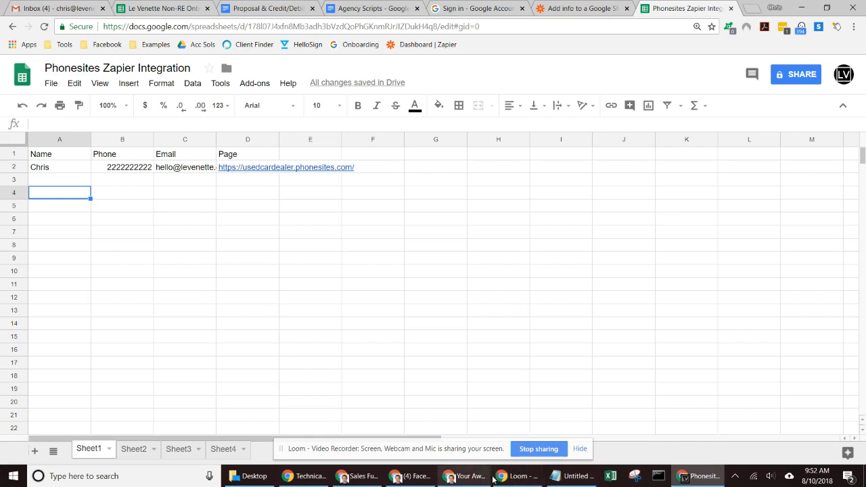
click(465, 475)
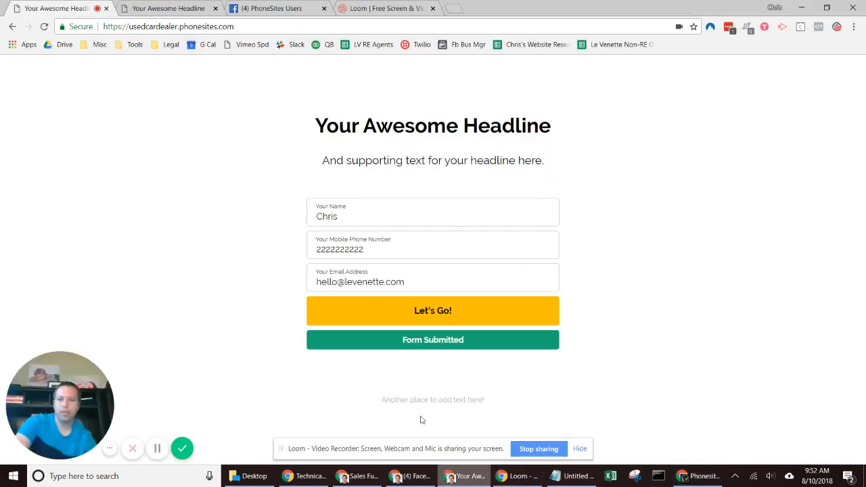
Step: Submit the second page's form with a test name and autofilled email, then check the sheet
click(171, 9)
click(367, 214)
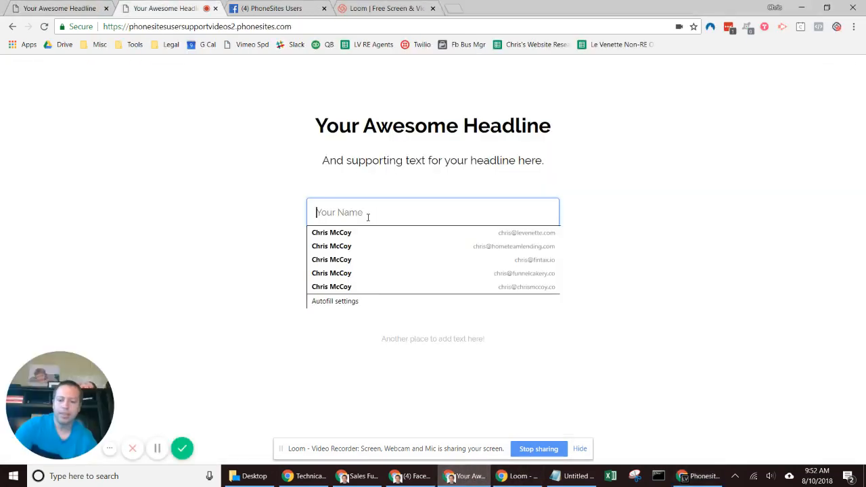
text(Chris)
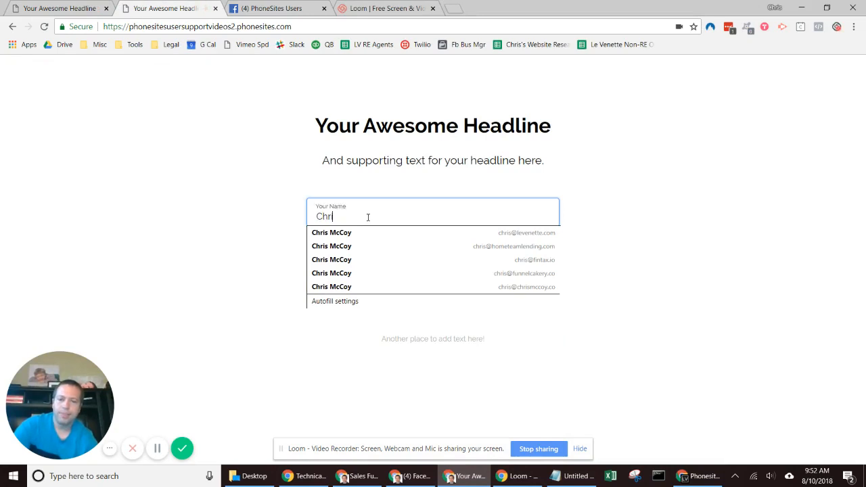
key(Tab)
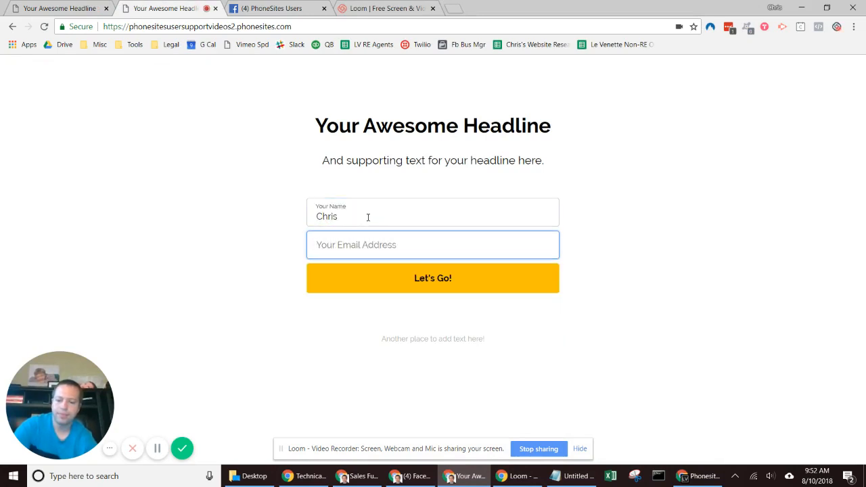
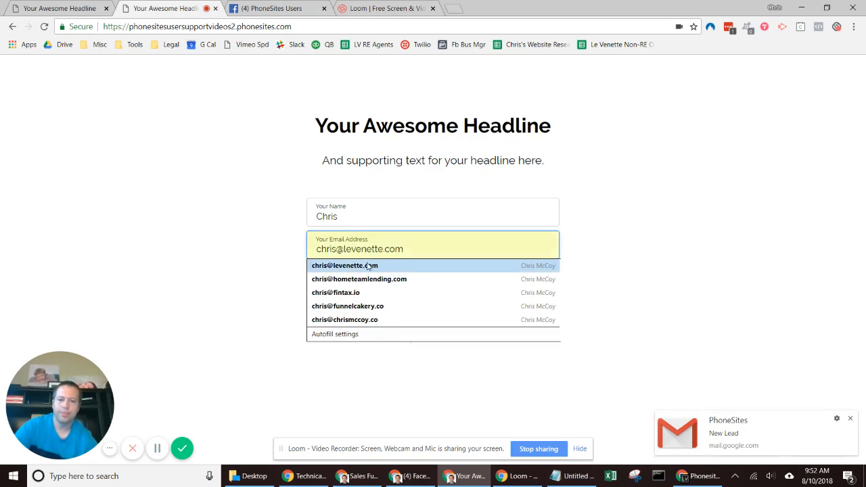
click(371, 265)
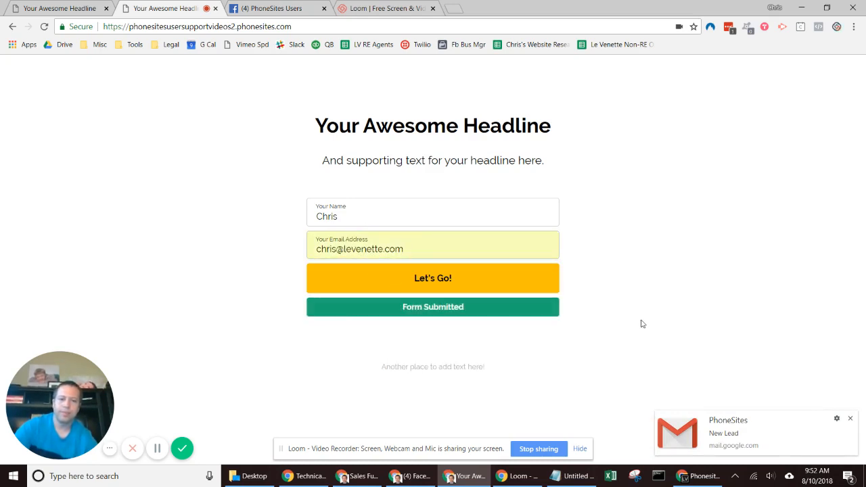
click(691, 478)
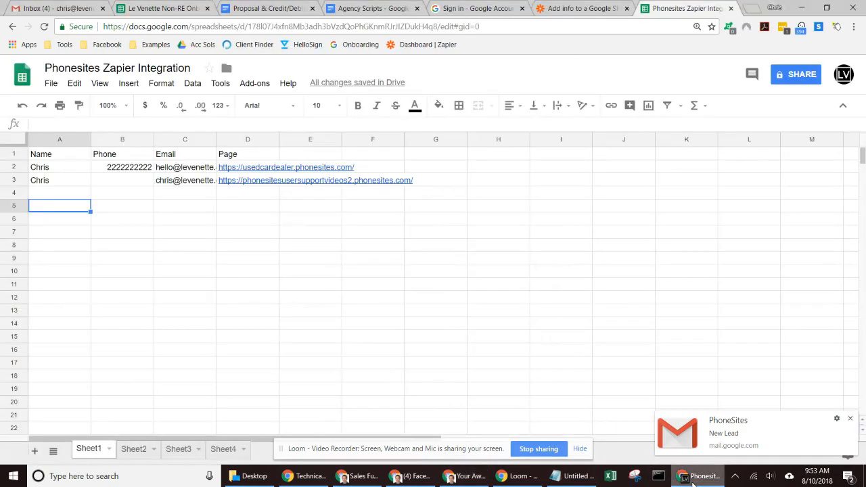